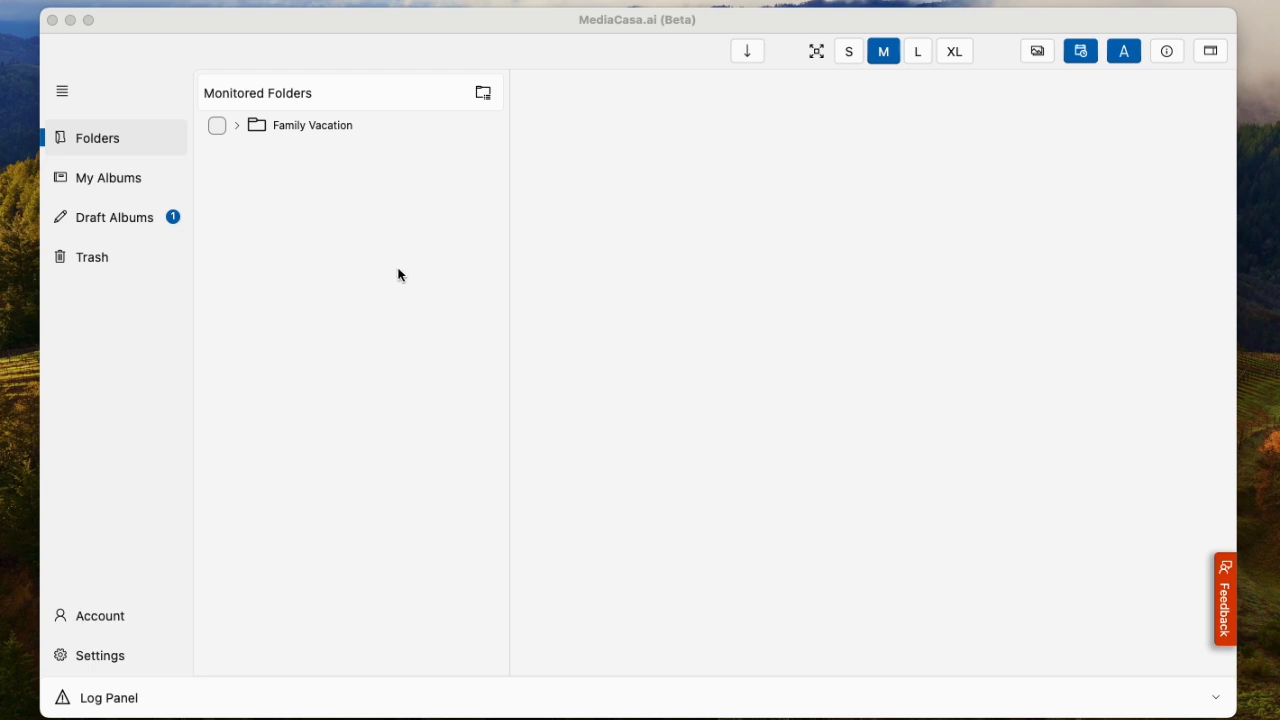
Step: Open the draft album "2023-03-18 Vacation in Israel" and delete IMG_2669.JPG from the Day 1 Sderot HaZionut group
click(115, 224)
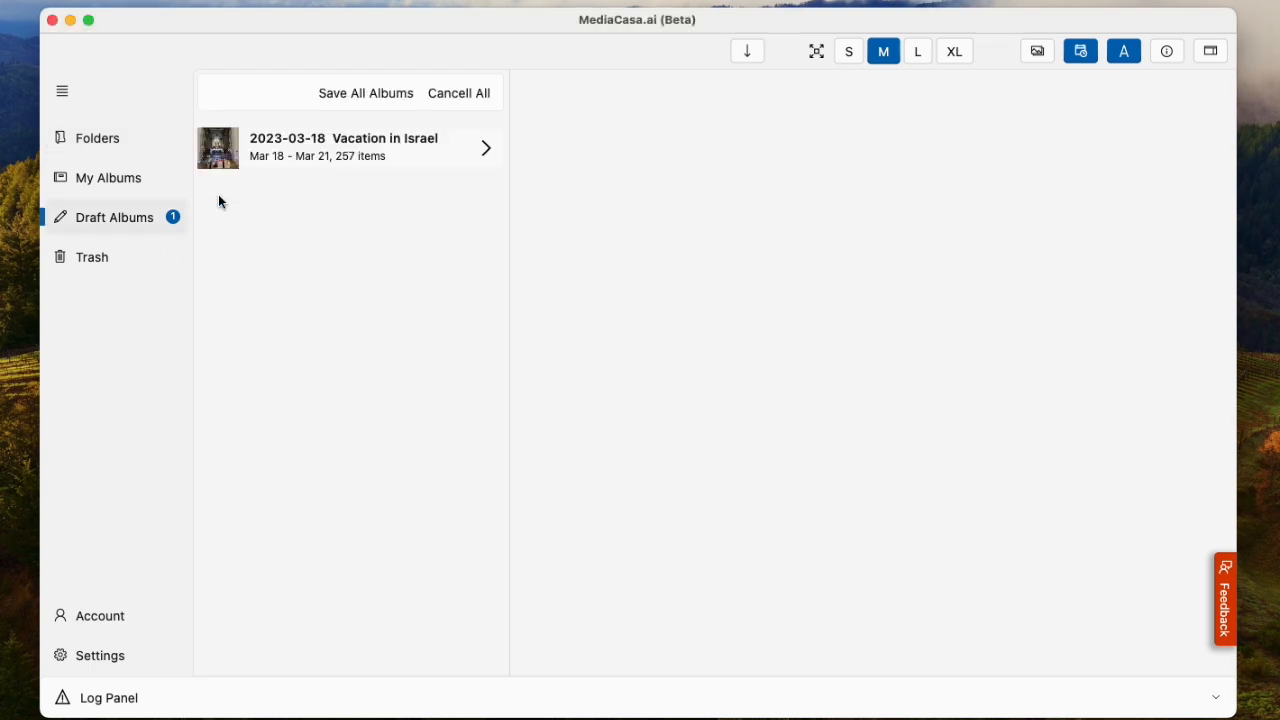
click(326, 157)
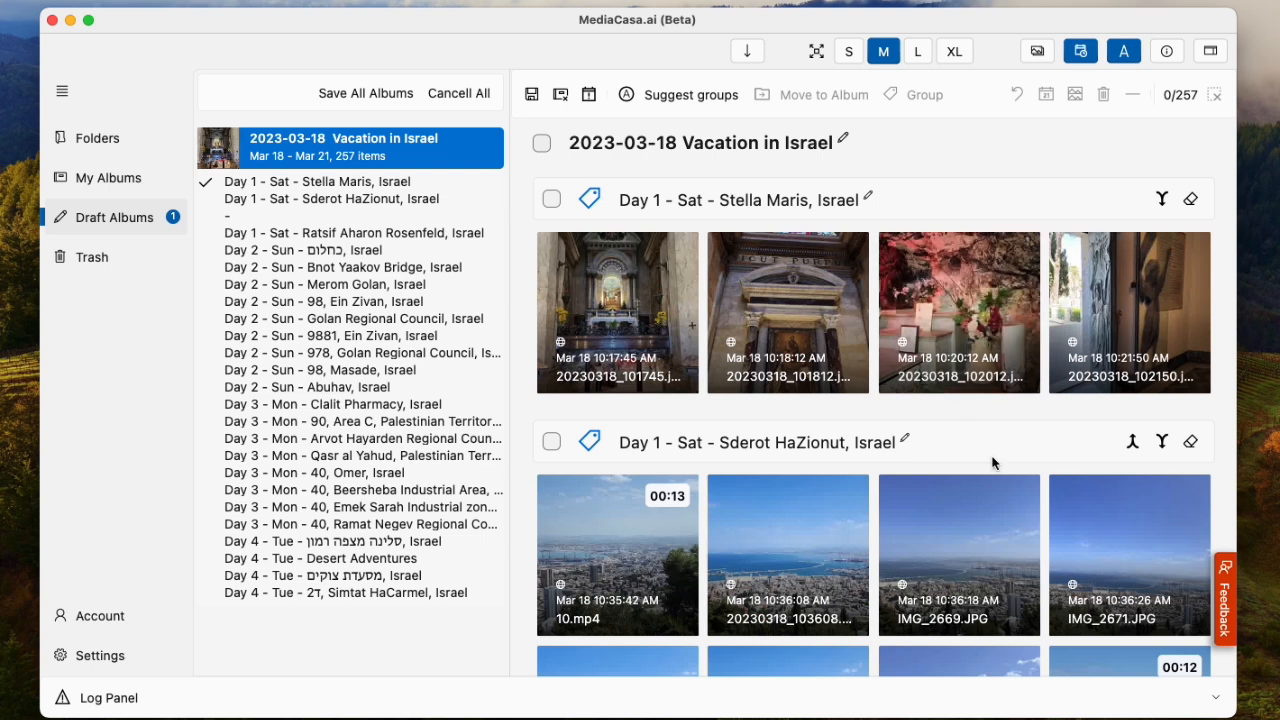
scroll(813, 428, down, 3)
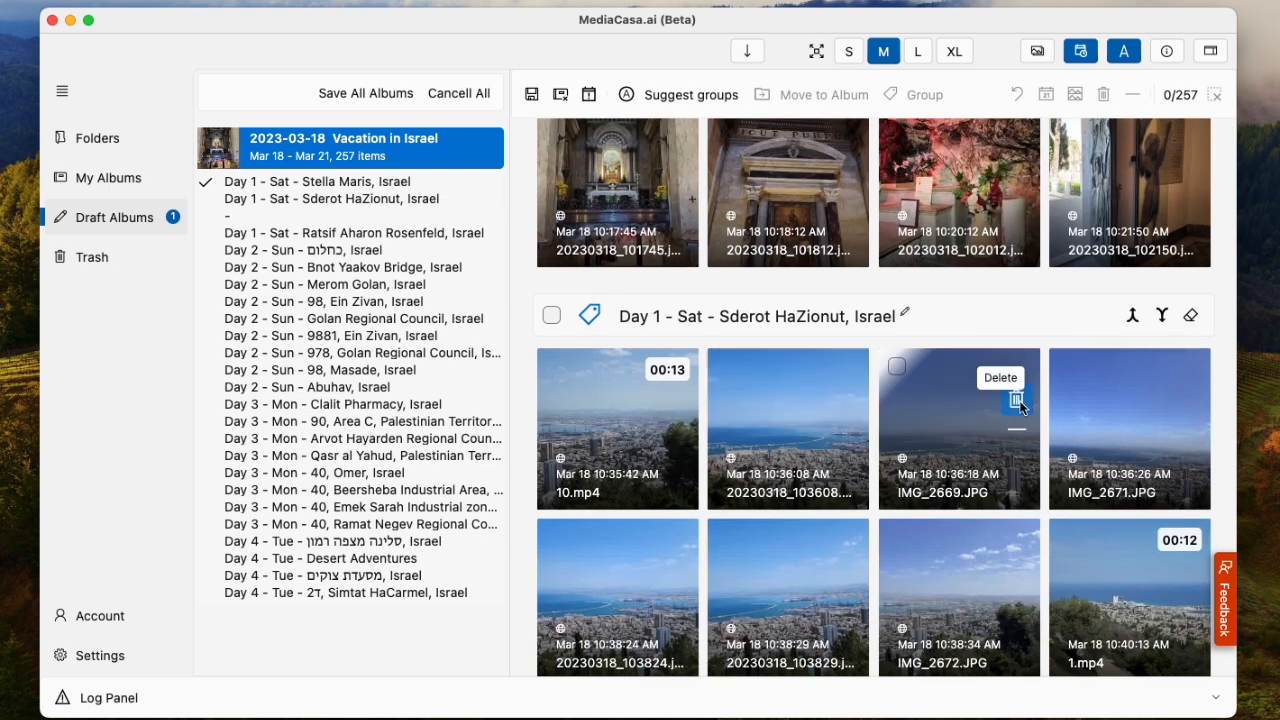
click(1016, 399)
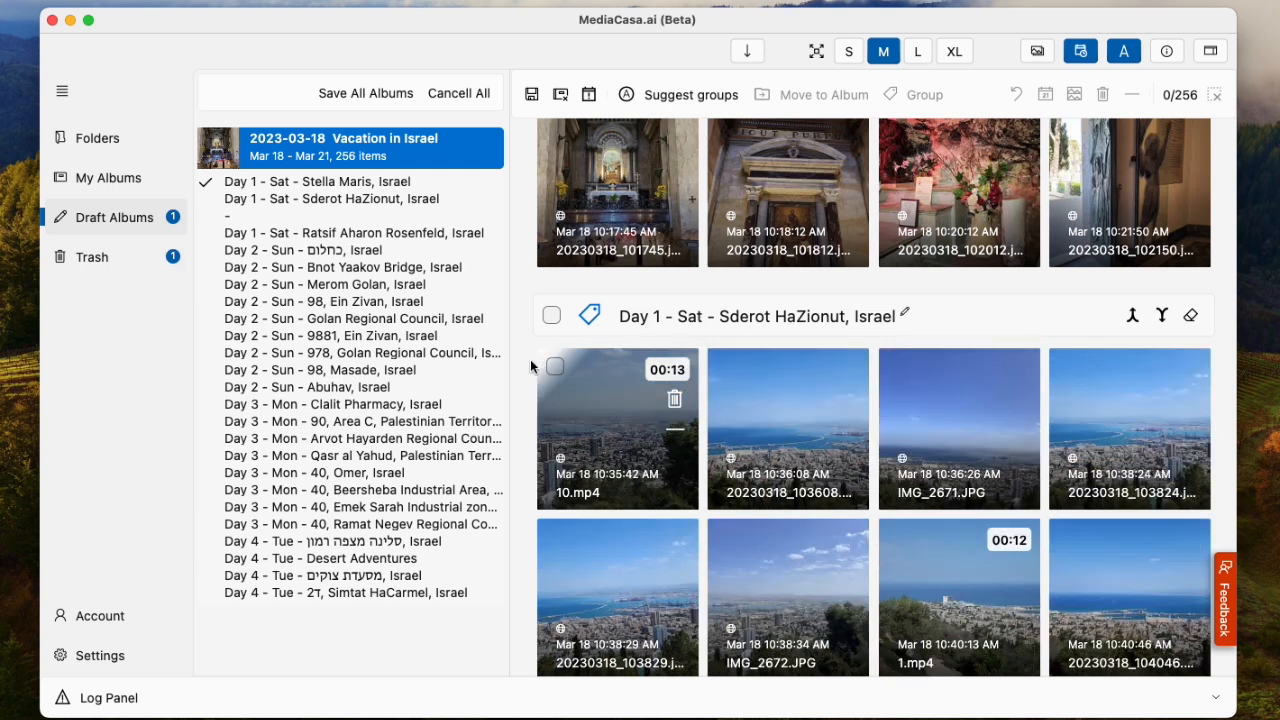
Step: Restore the deleted photo IMG_2669.JPG from the trash and return to the draft album
click(91, 259)
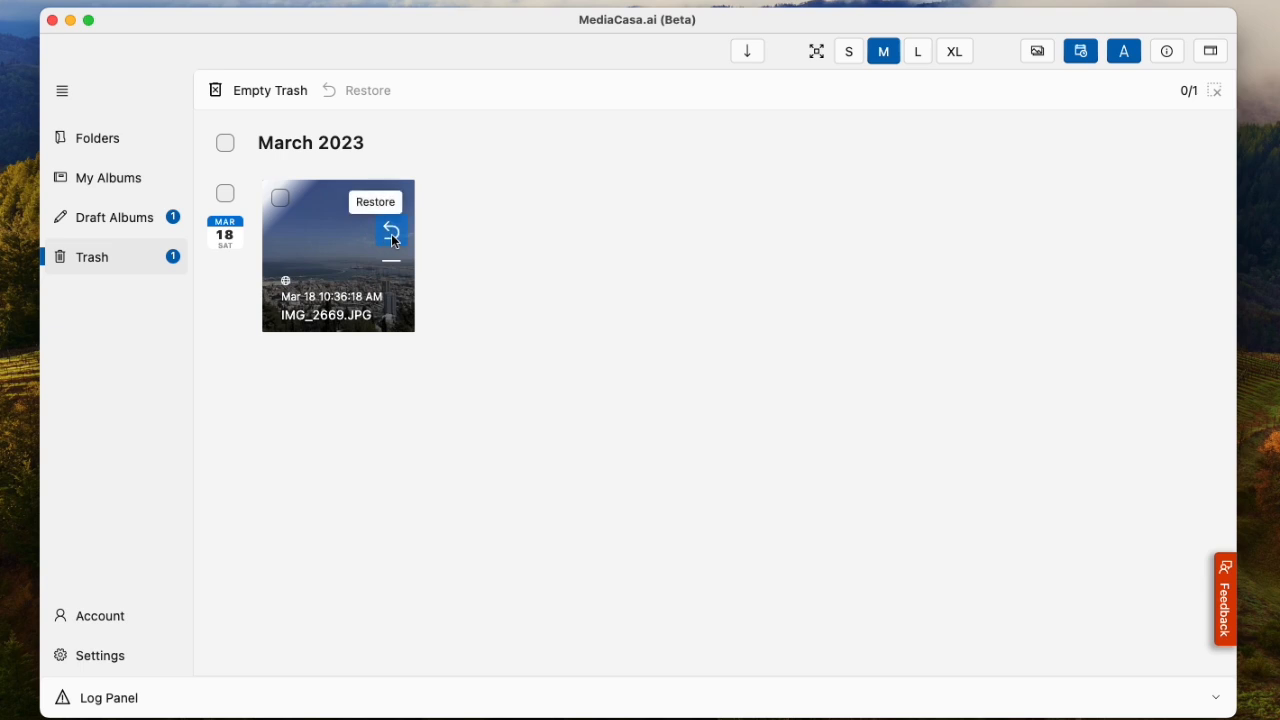
click(391, 234)
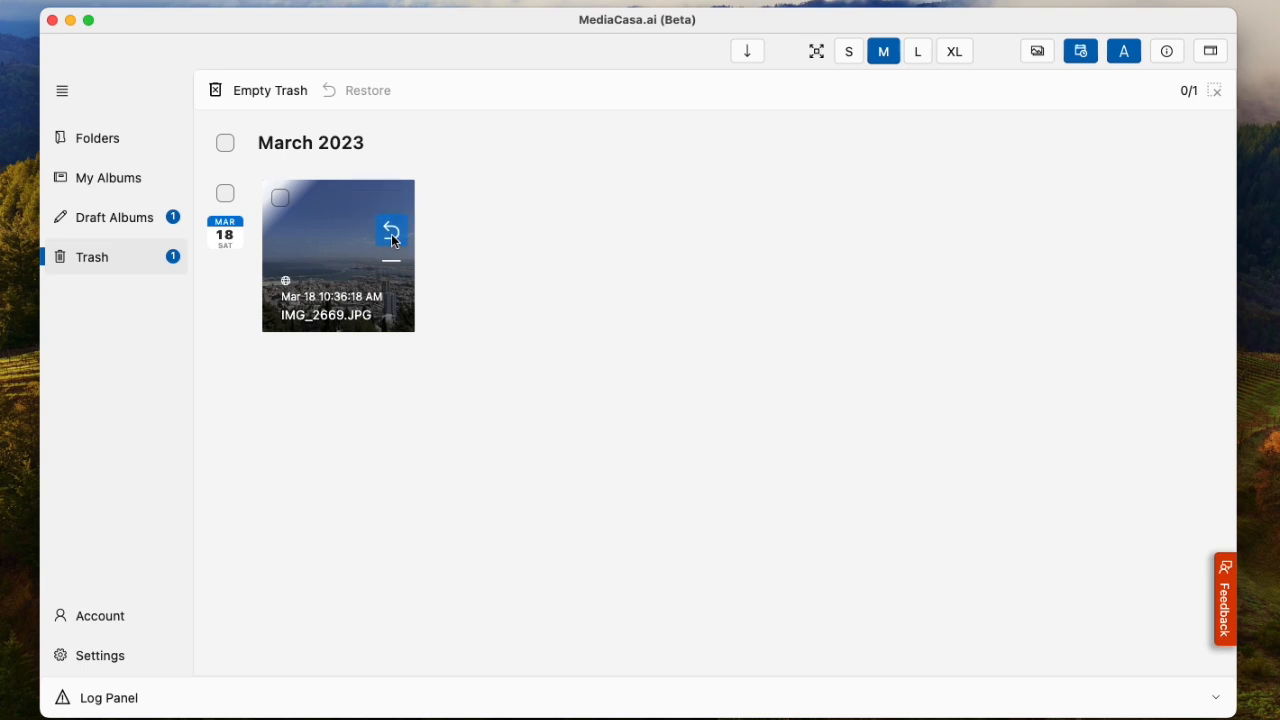
click(133, 213)
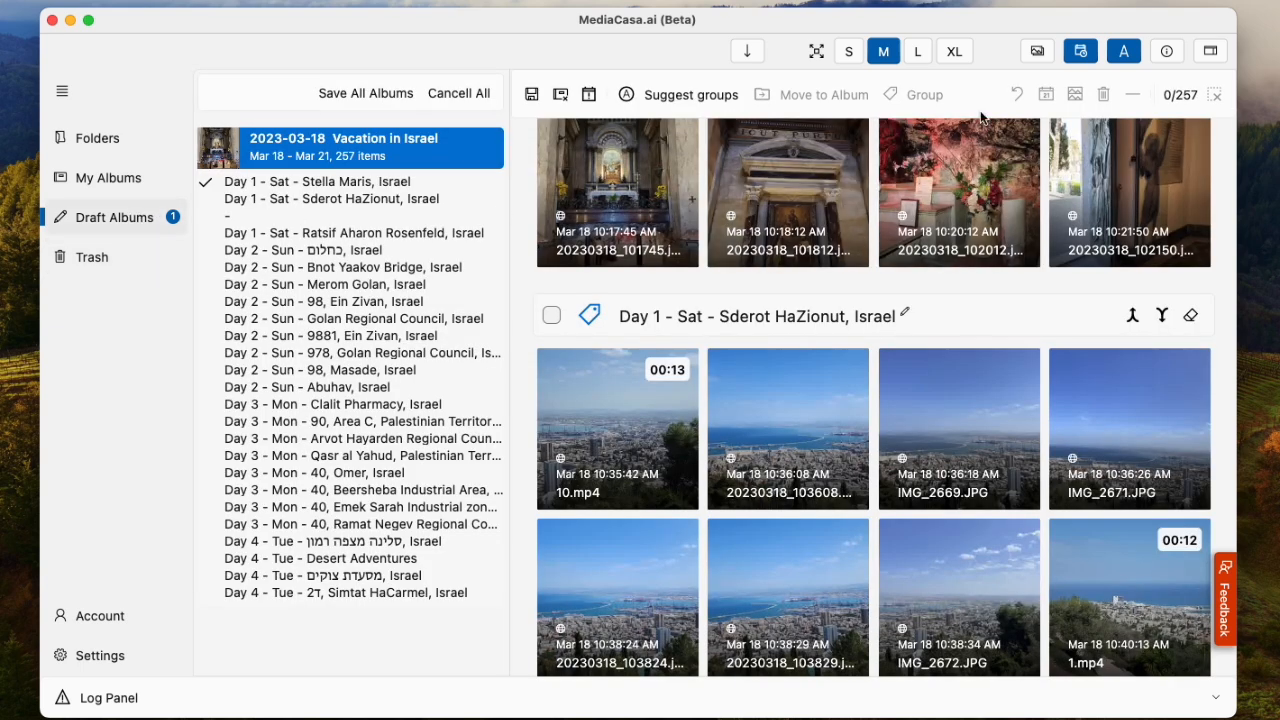
Step: Turn on stacking of similar photos and browse the stacks in the Day 1 Sderot HaZionut group
click(1038, 53)
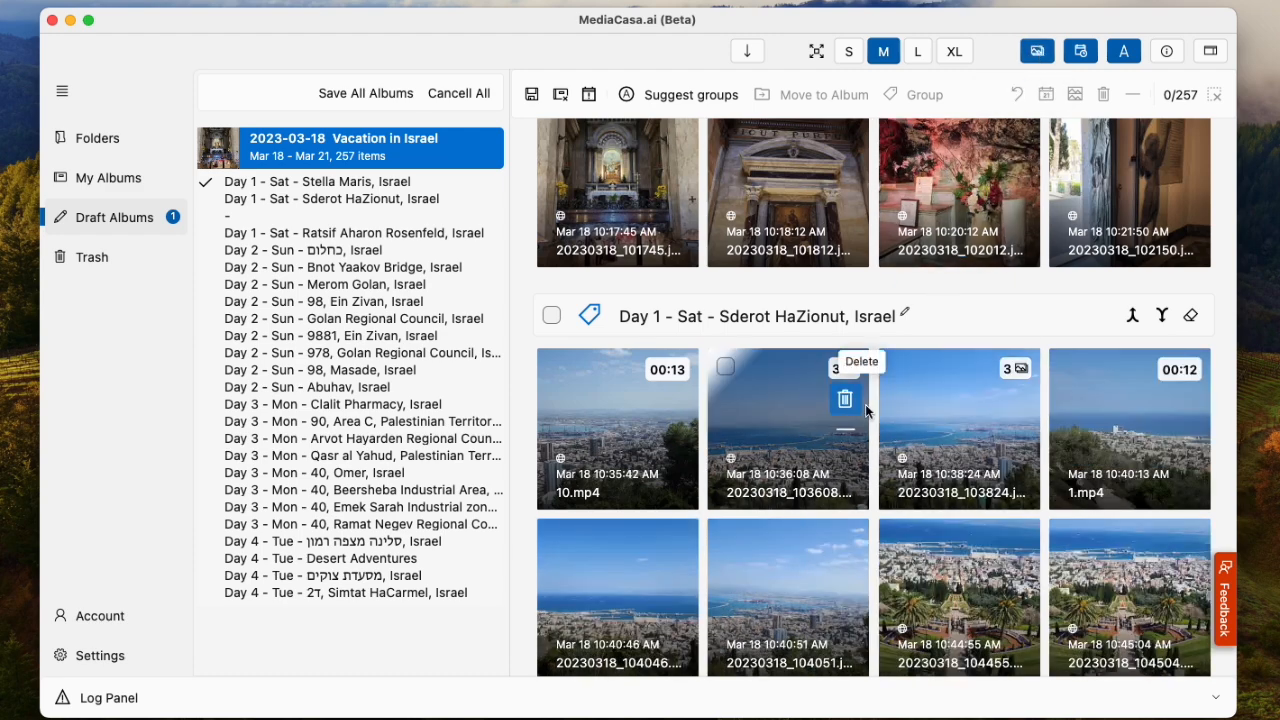
scroll(968, 428, down, 10)
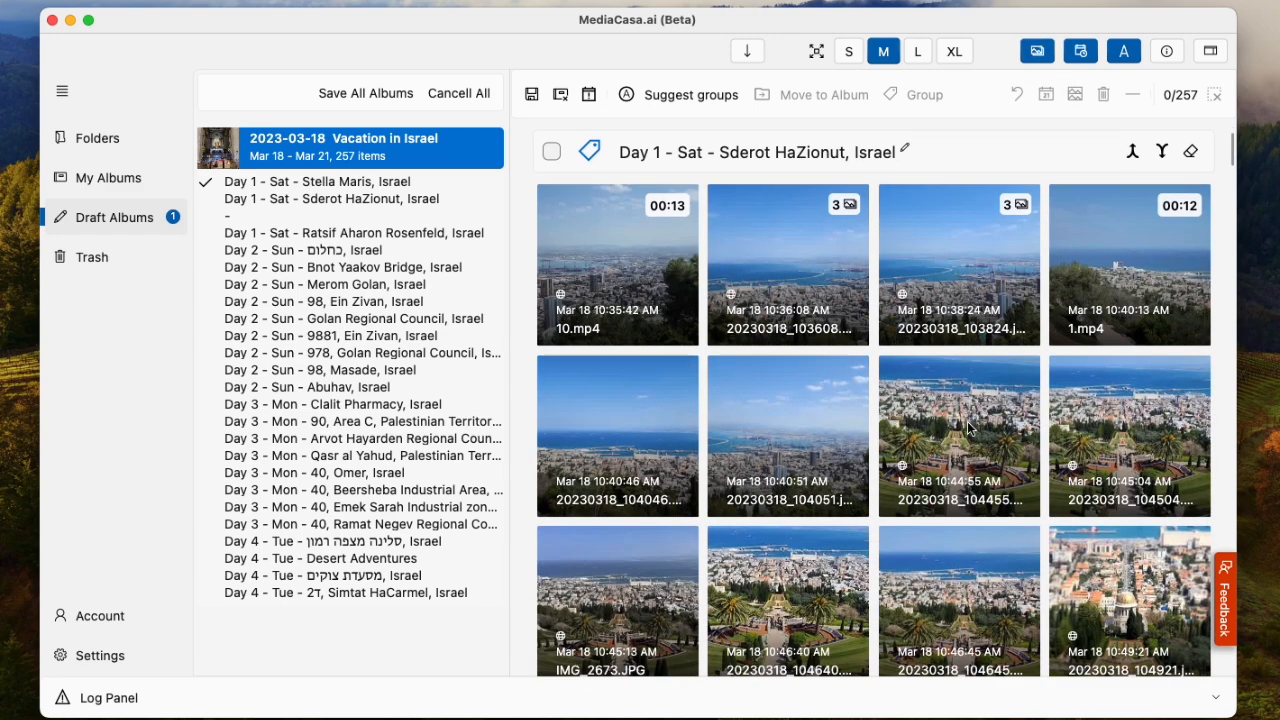
scroll(968, 428, down, 2)
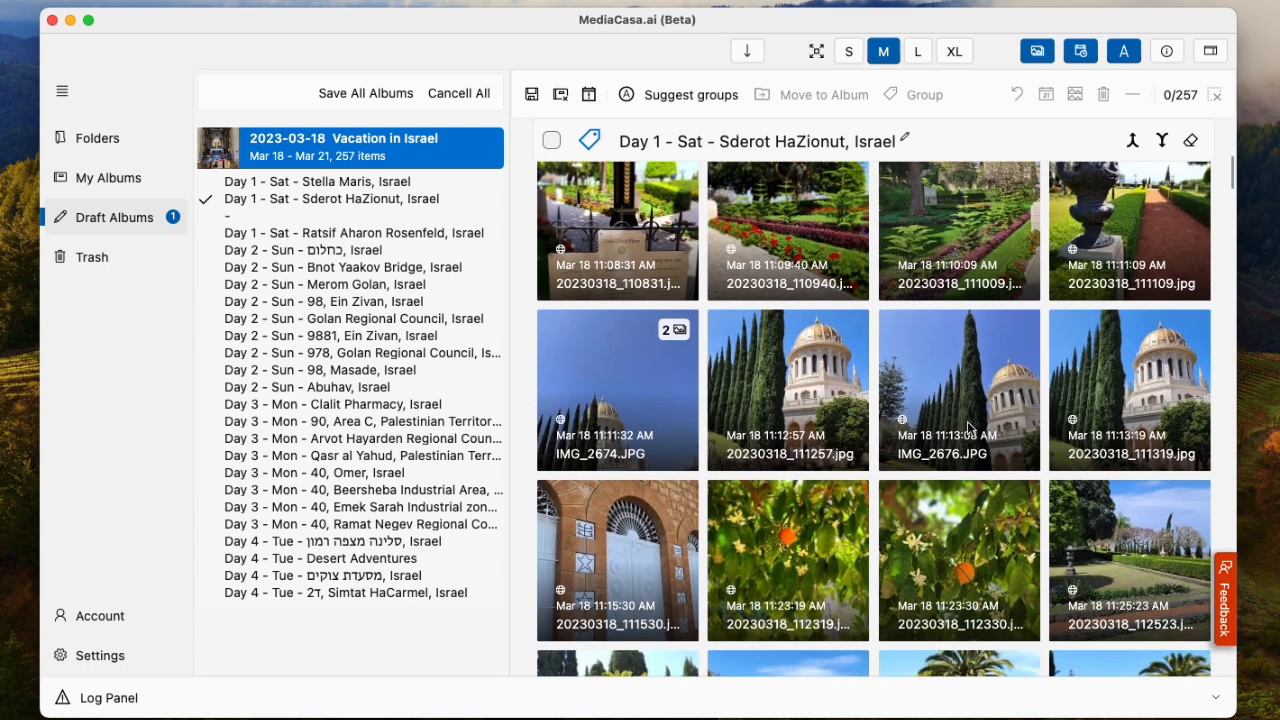
scroll(900, 400, down, 1)
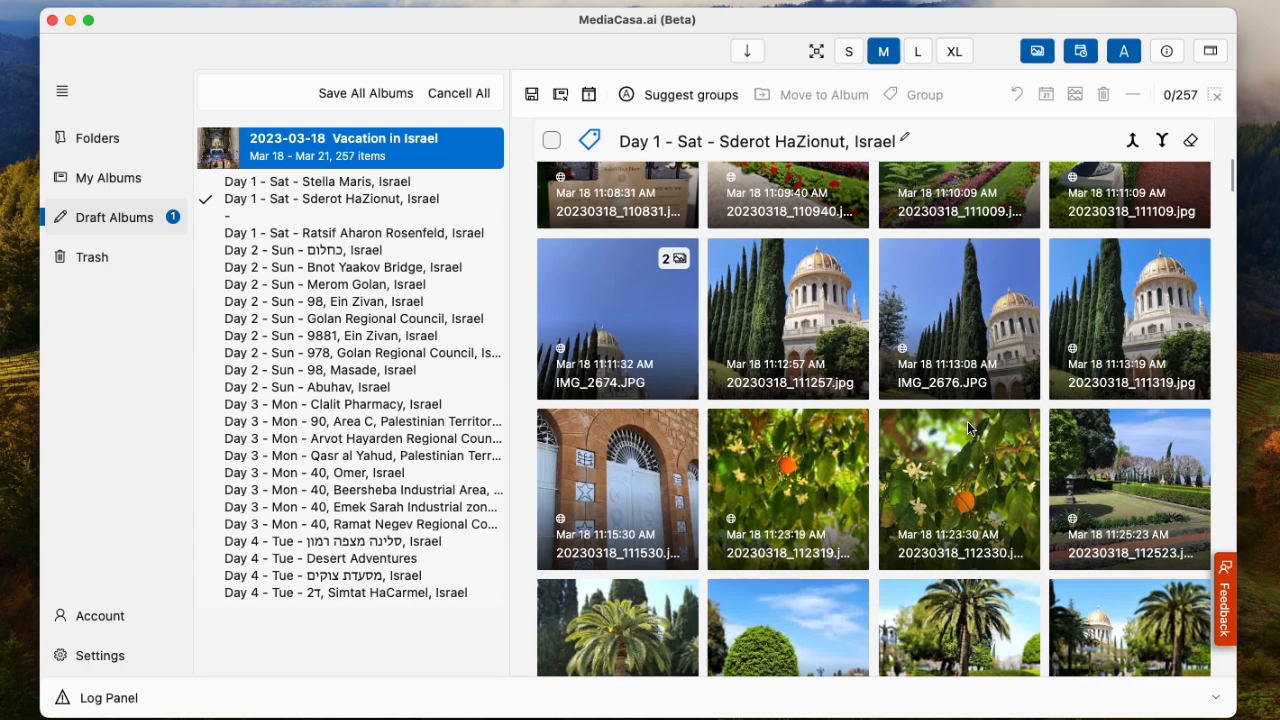
Step: Compare the stacked photos IMG_2674.JPG and IMG_2675.JPG at display size 1, zoomed in on the dome, and delete IMG_2675.JPG
click(630, 345)
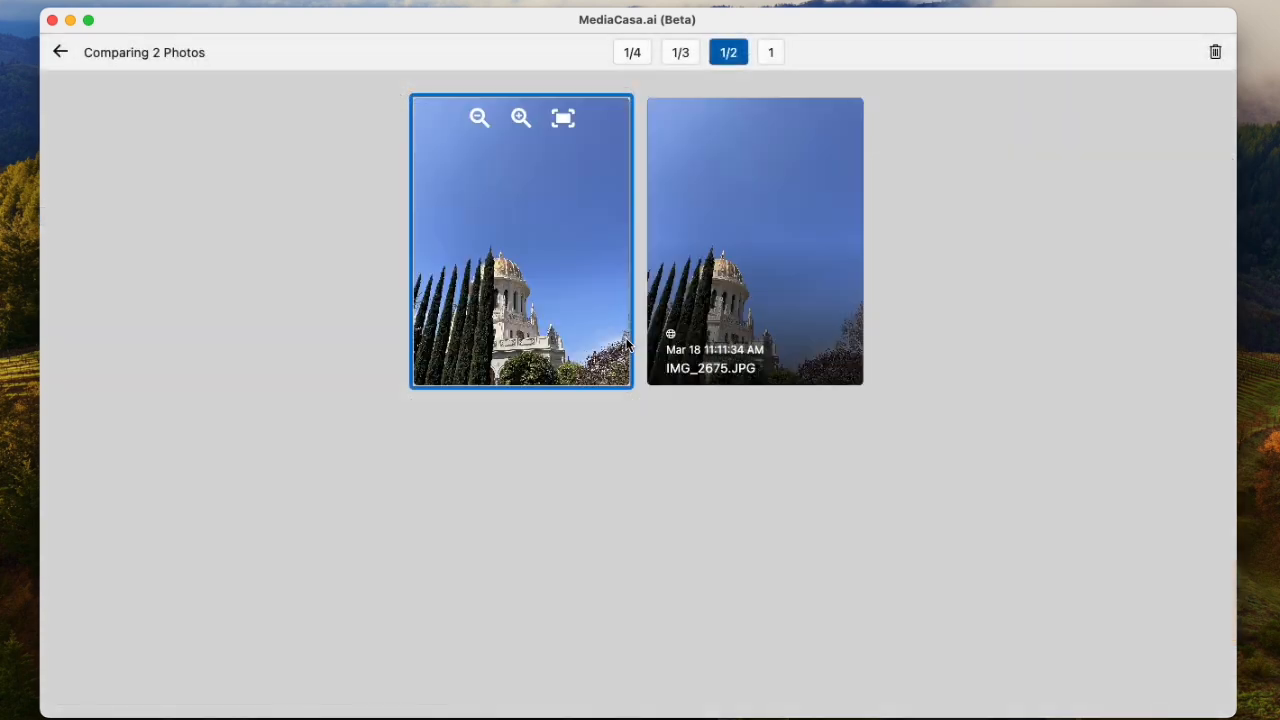
click(772, 55)
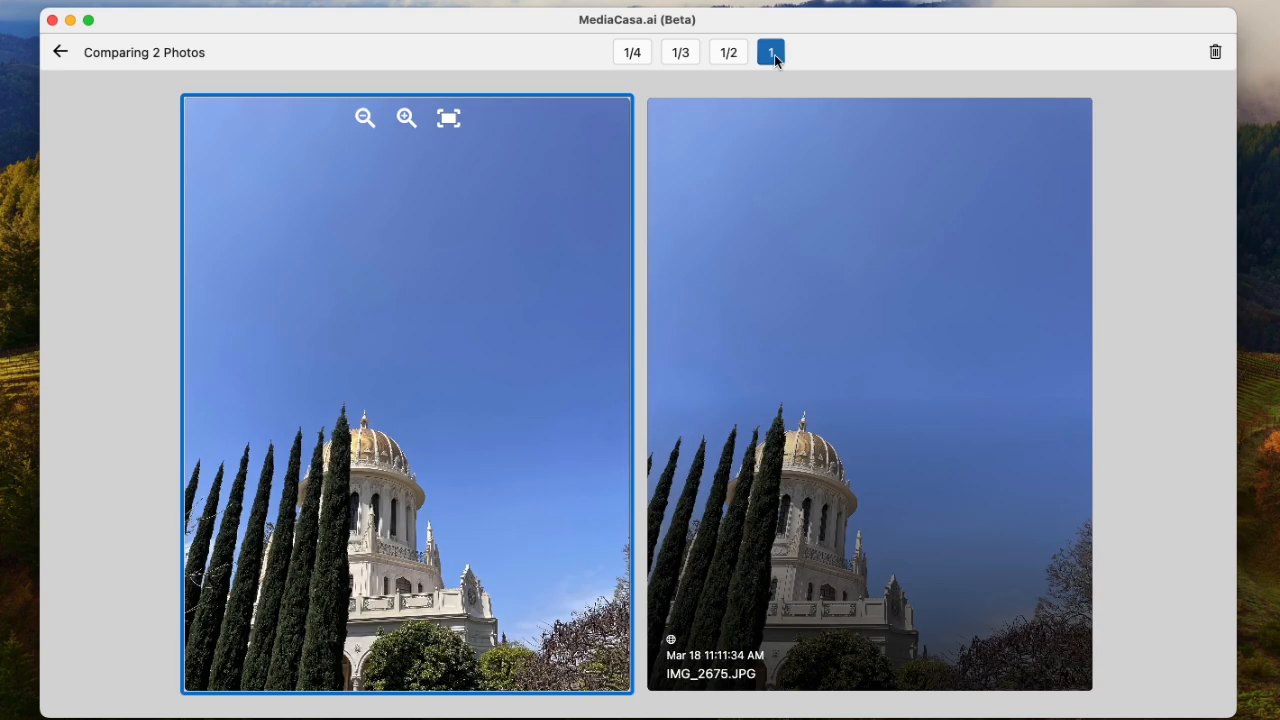
double_click(428, 504)
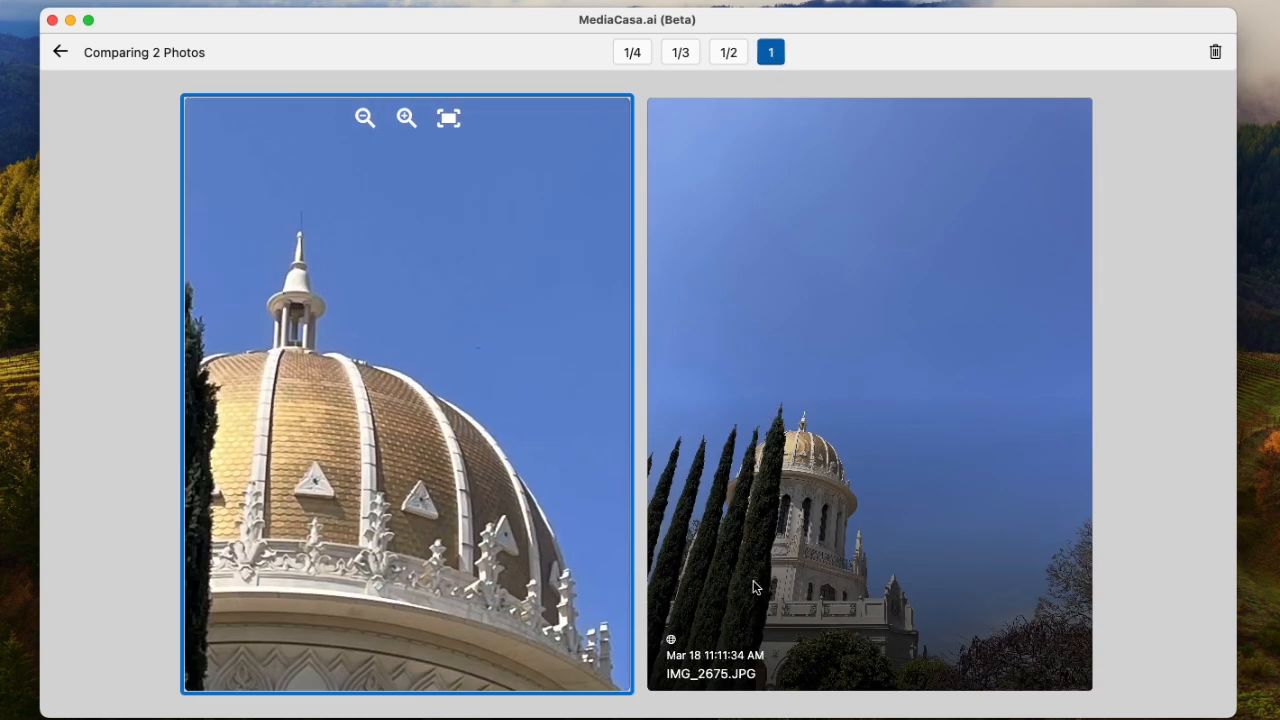
click(755, 588)
double_click(826, 510)
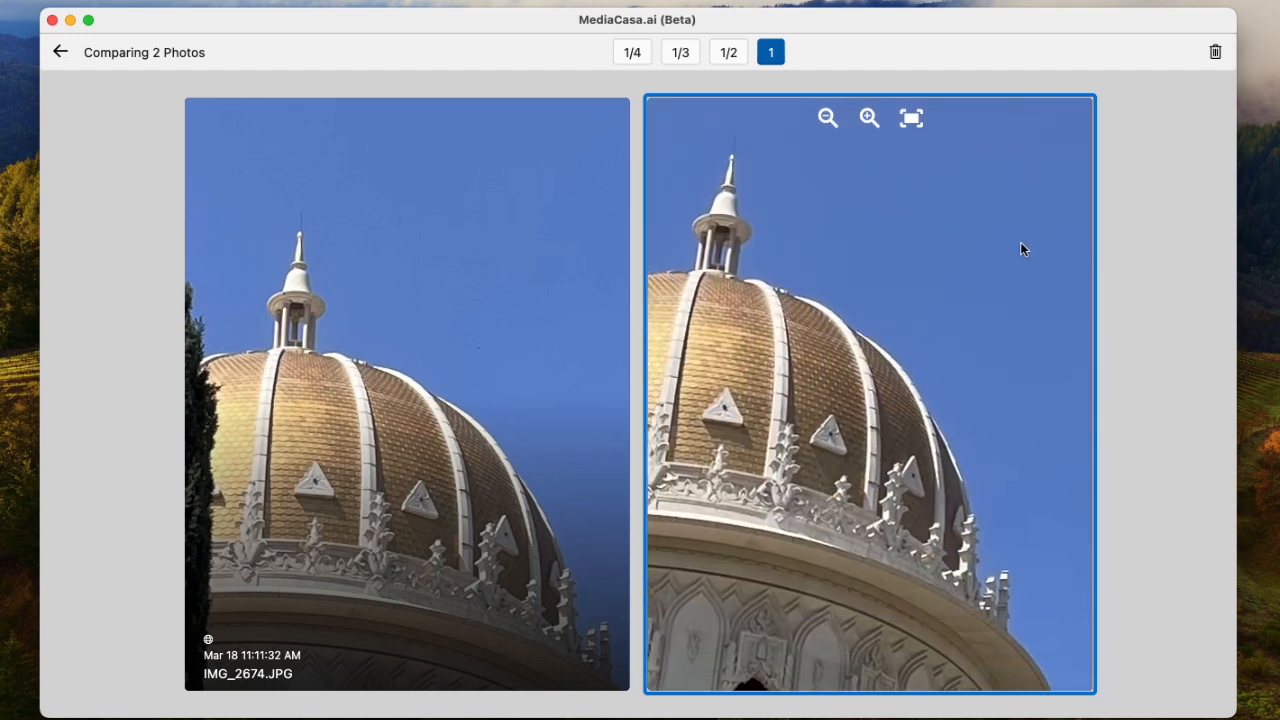
click(1216, 52)
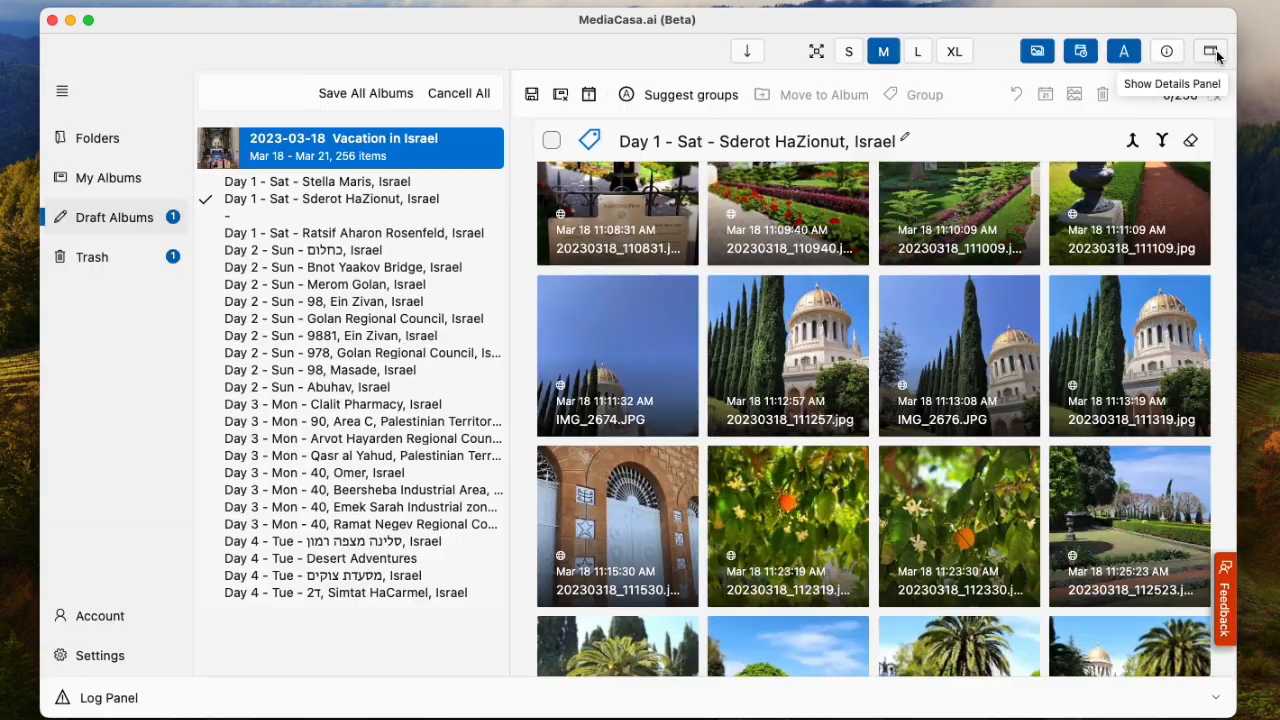
Step: Compare 20230318_111257.jpg, IMG_2676.JPG and 20230318_111319.jpg side by side, return to the album and clear the selection
scroll(975, 323, up, 1)
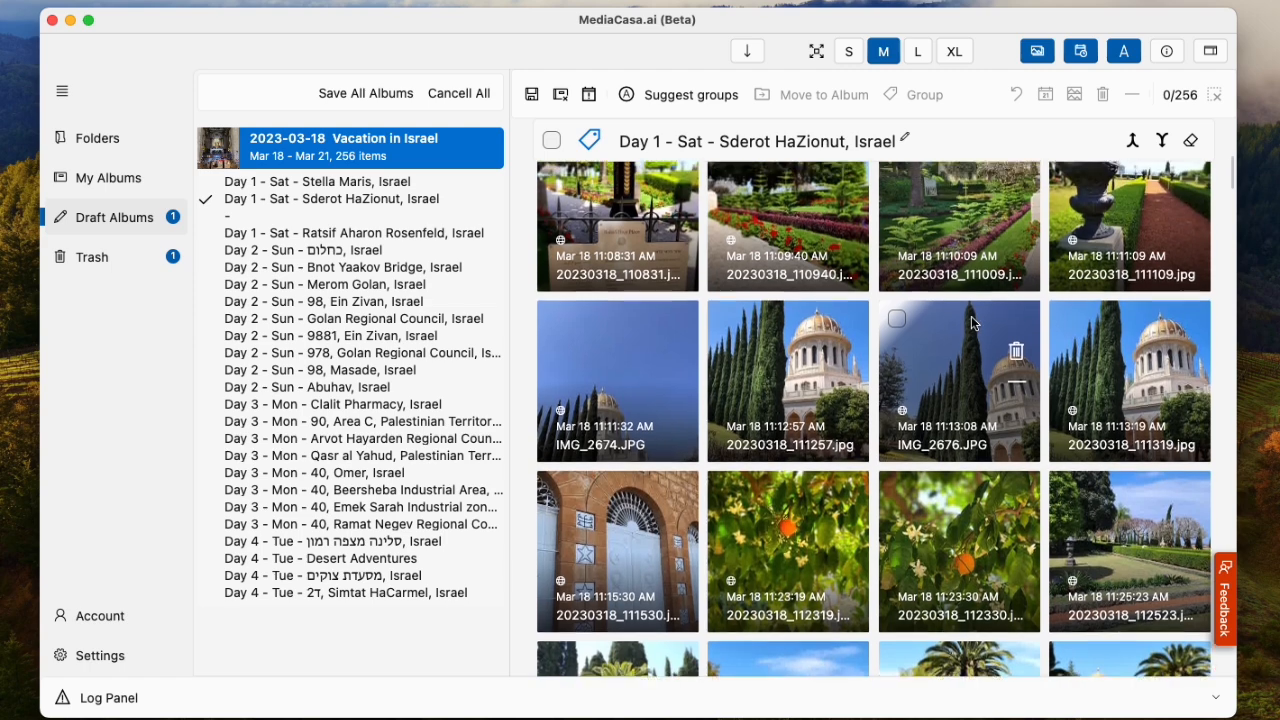
click(727, 333)
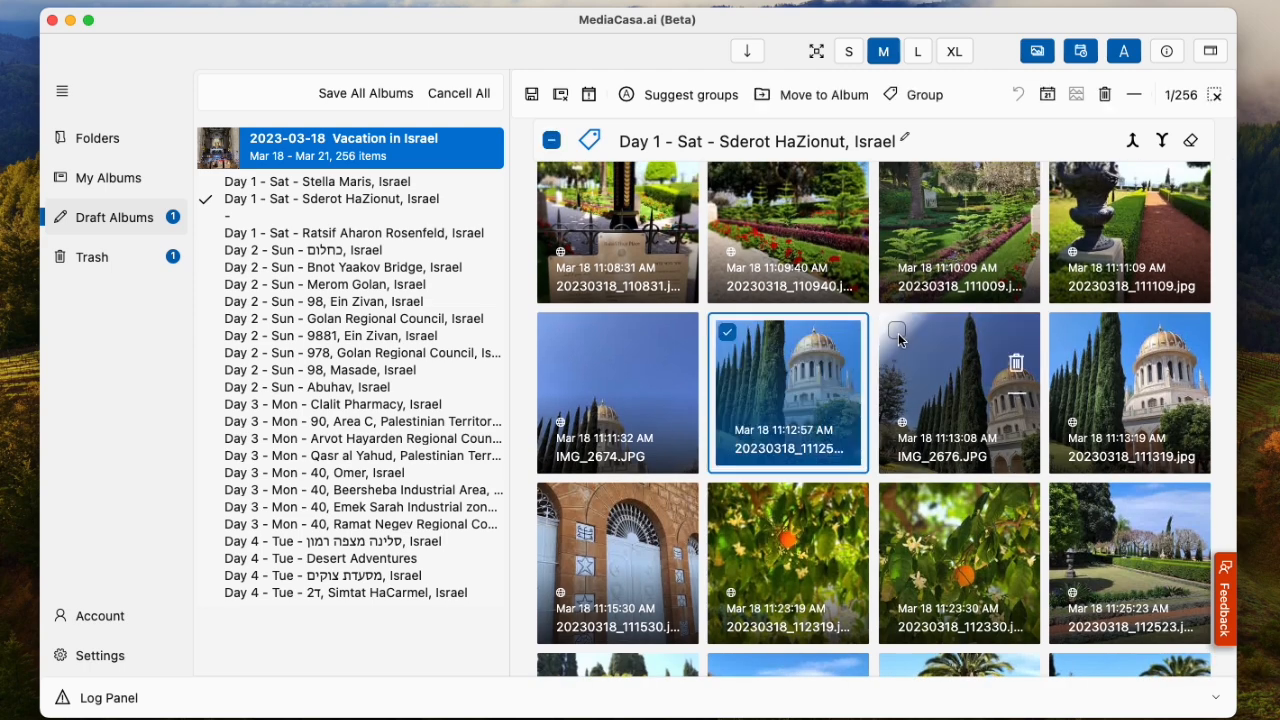
click(899, 331)
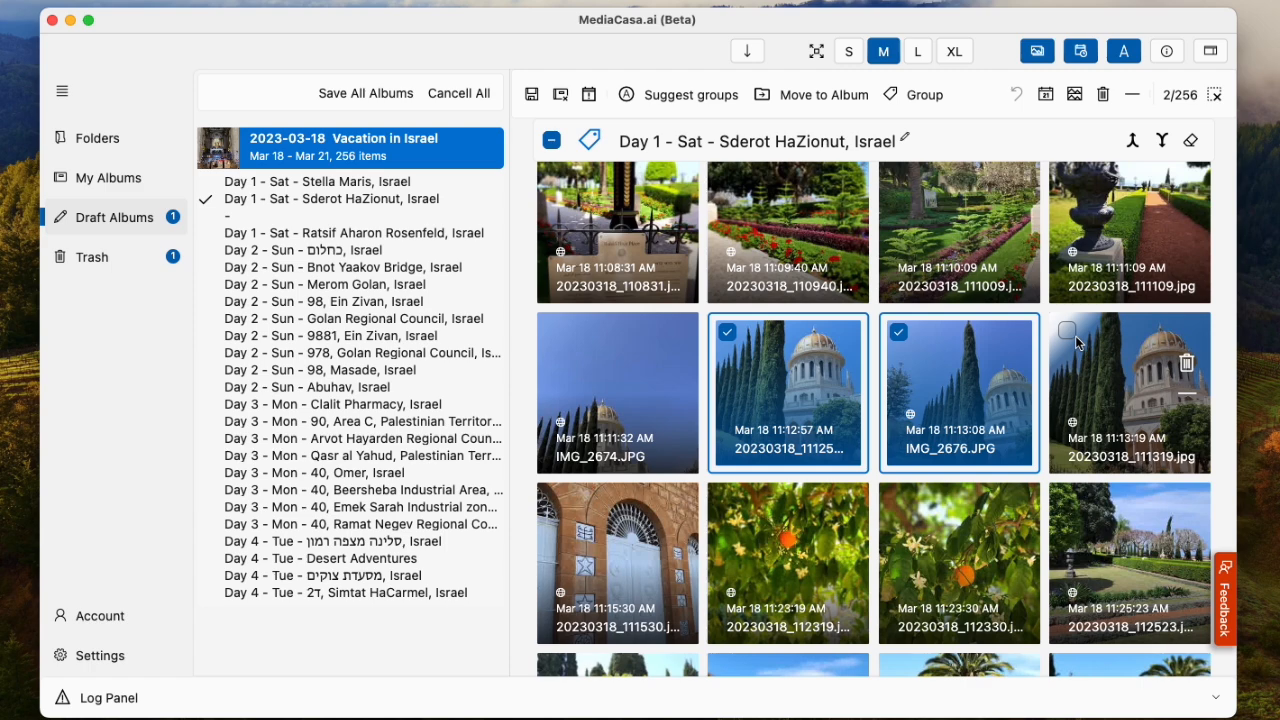
click(1067, 331)
click(1074, 94)
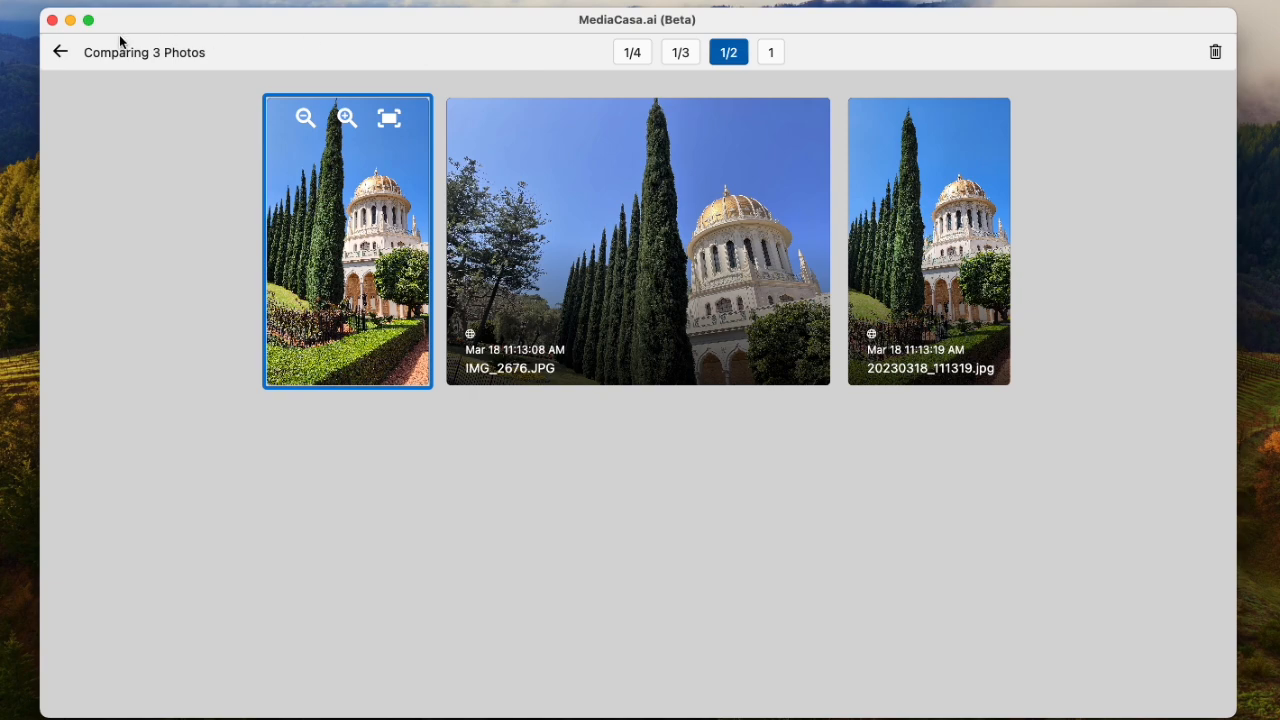
click(60, 52)
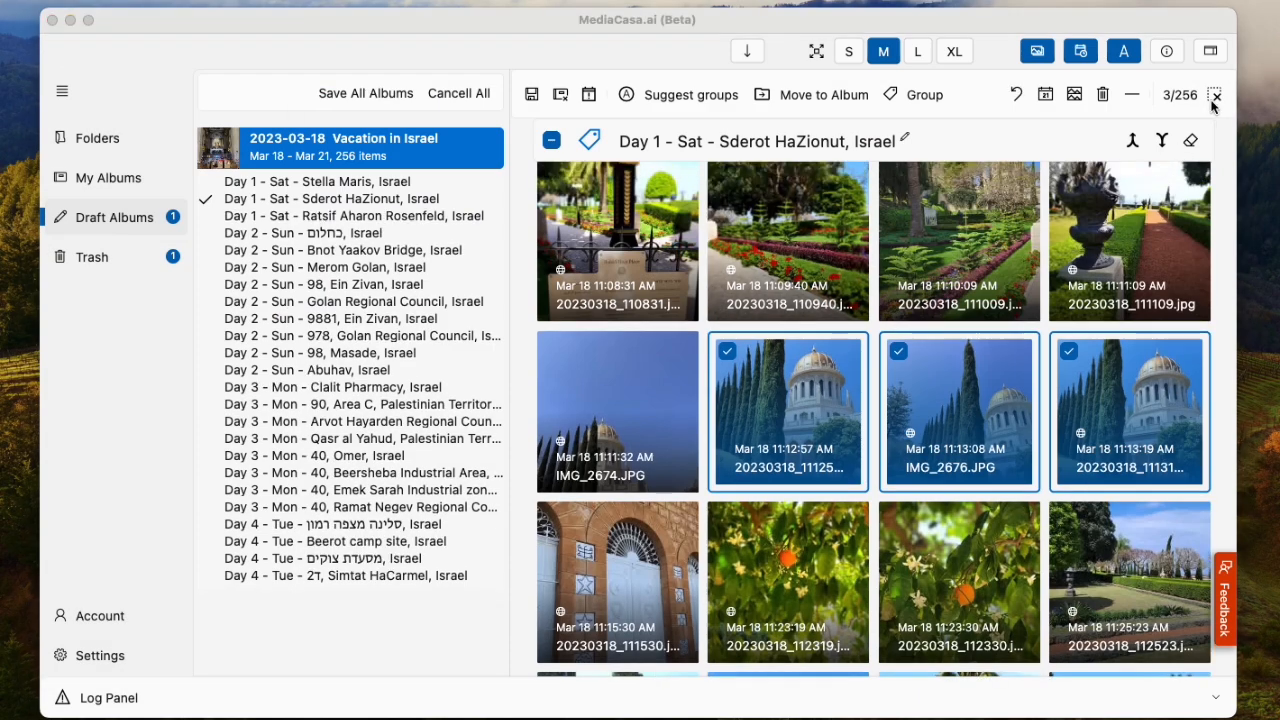
click(1215, 96)
click(1215, 96)
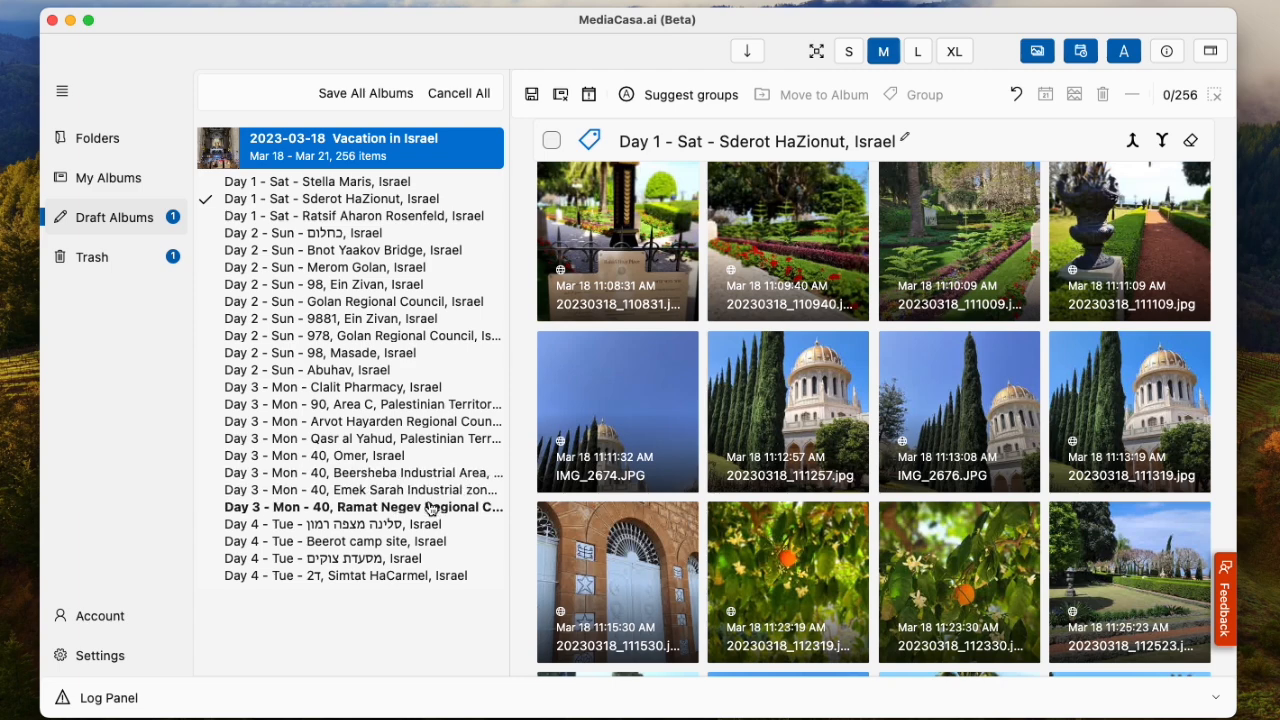
Step: Rename the Day 4 Beerot camp site group to "Day 4 - Tue - Desert Adventures"
click(434, 549)
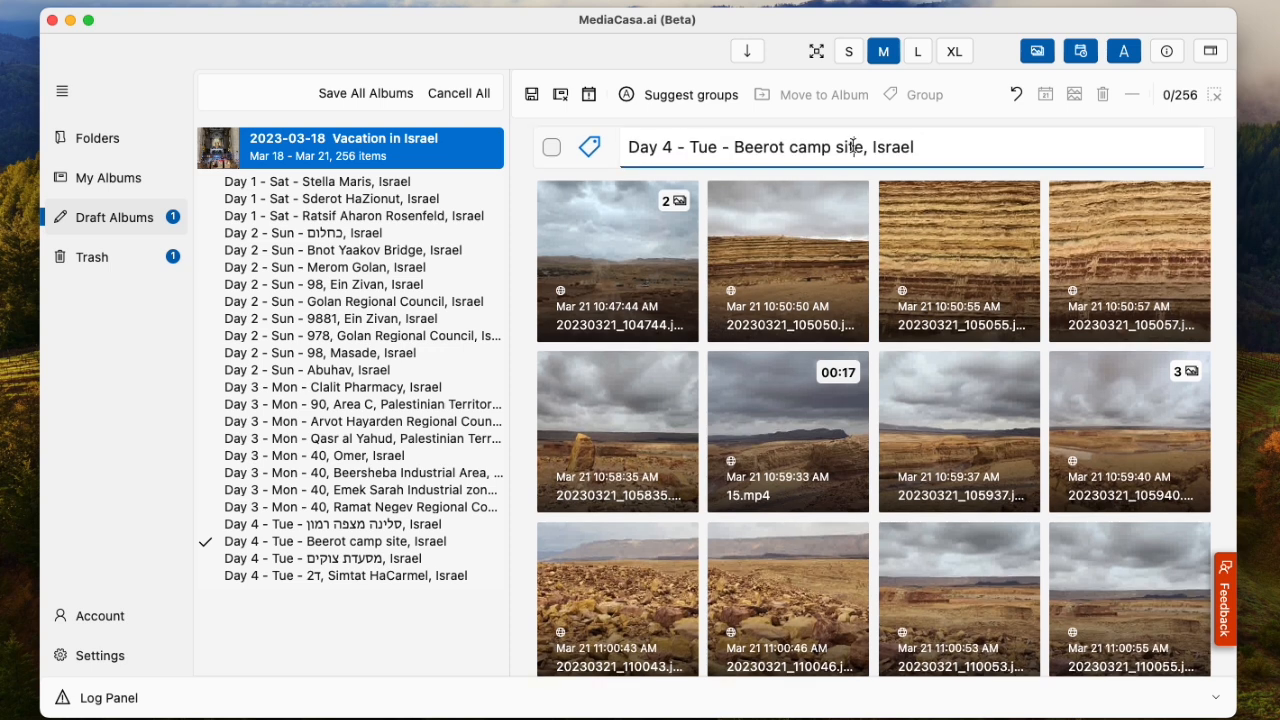
drag(920, 148, 736, 147)
text(Desert Adventures)
key(Return)
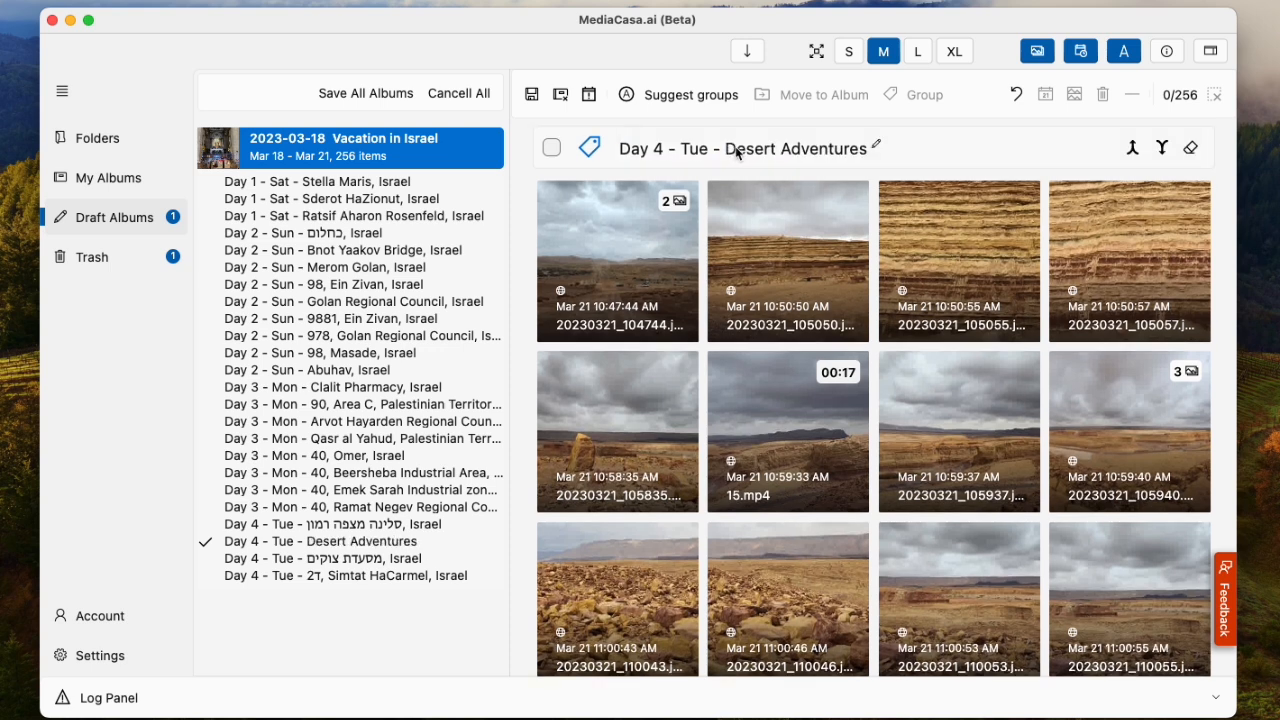
Step: Clear the name of the "Day 4 - Tue - Desert Adventures" group
scroll(994, 160, up, 1)
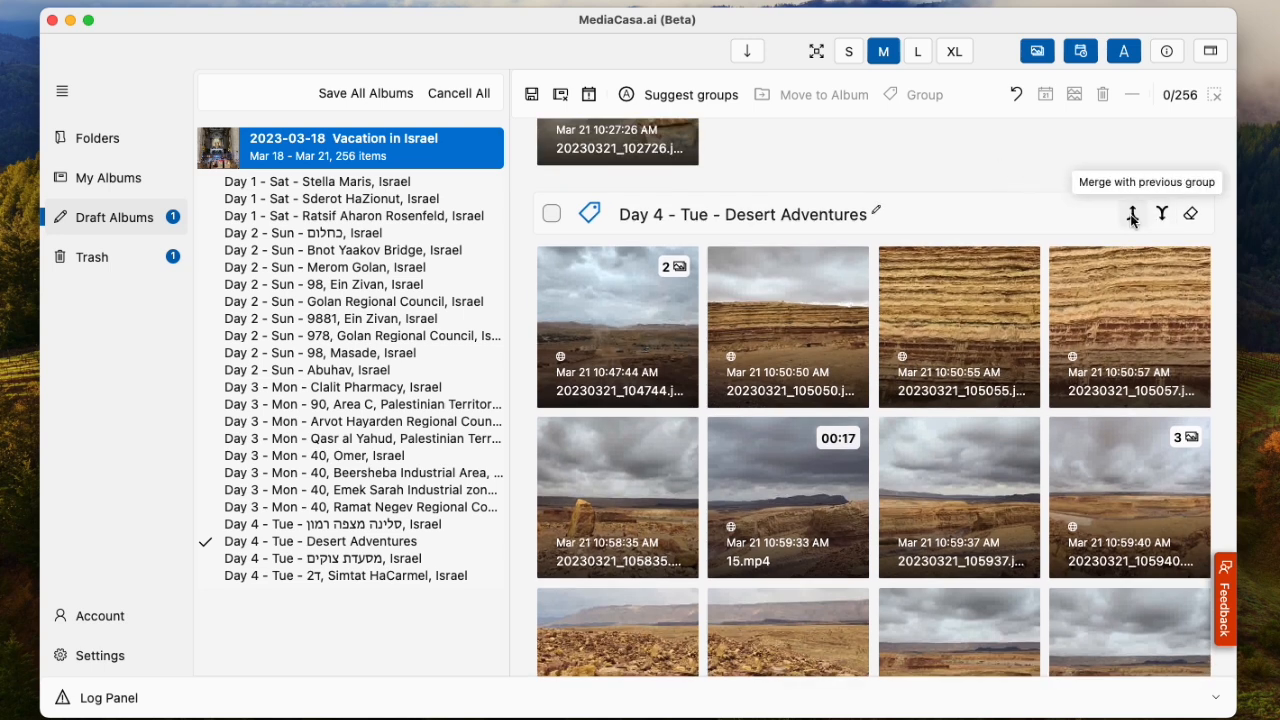
click(1192, 225)
scroll(920, 160, up, 1)
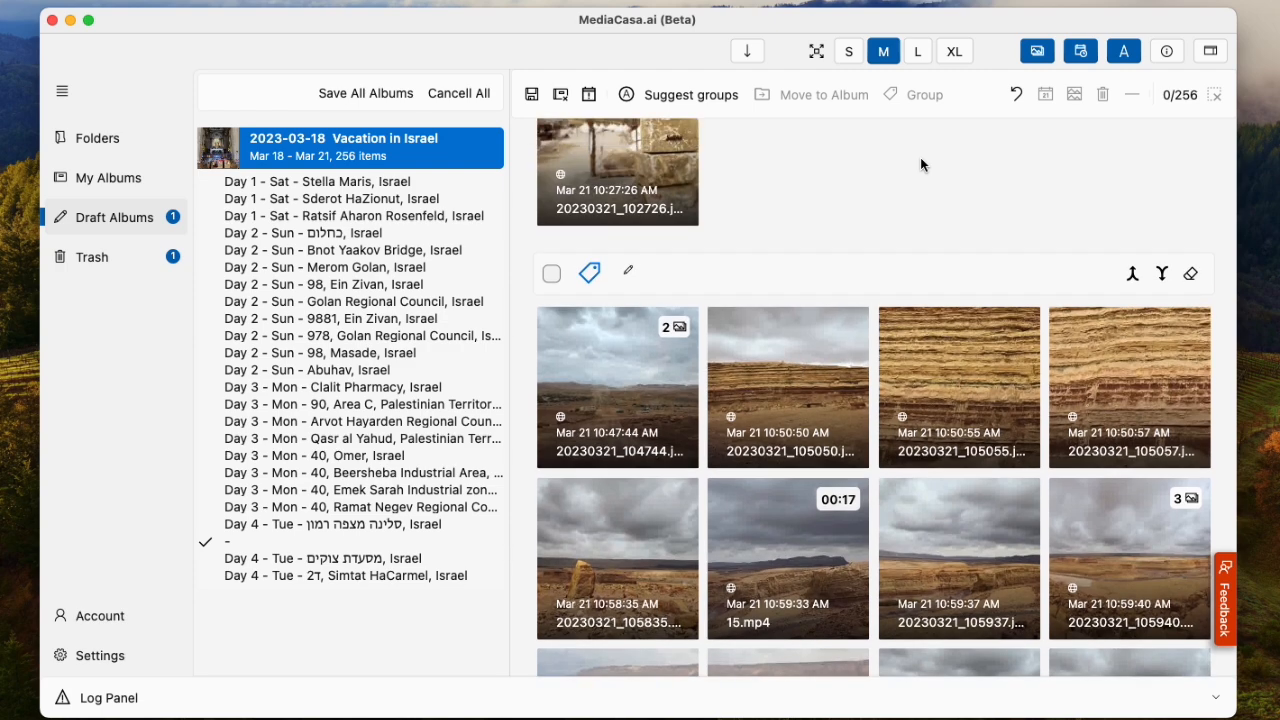
scroll(811, 187, up, 1)
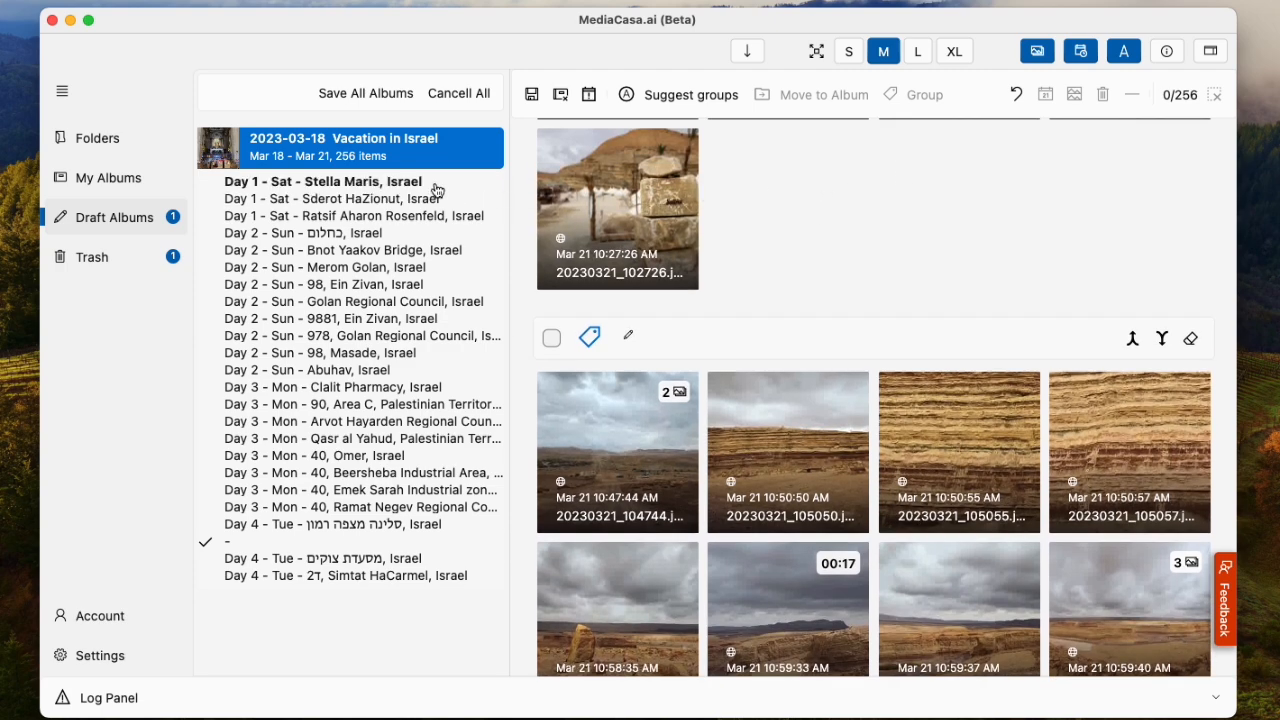
Step: Select every item in the album, clear all their groups, and generate suggested groups again
click(416, 187)
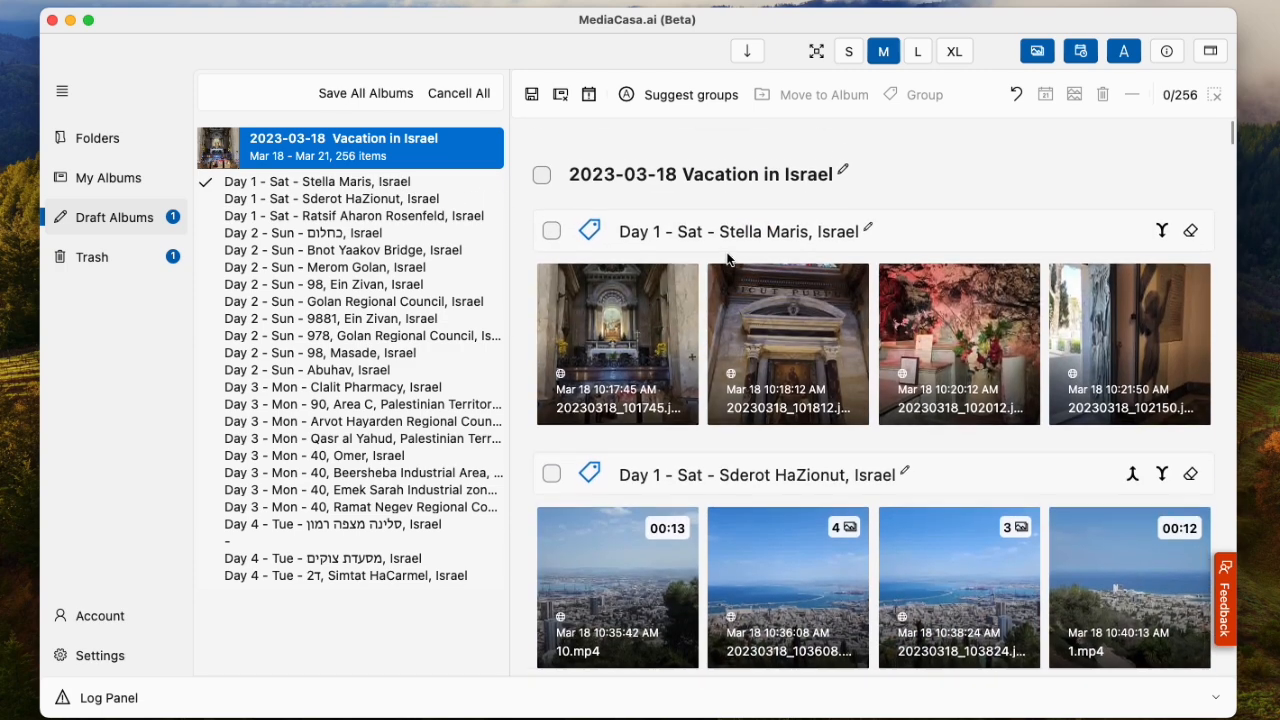
click(541, 144)
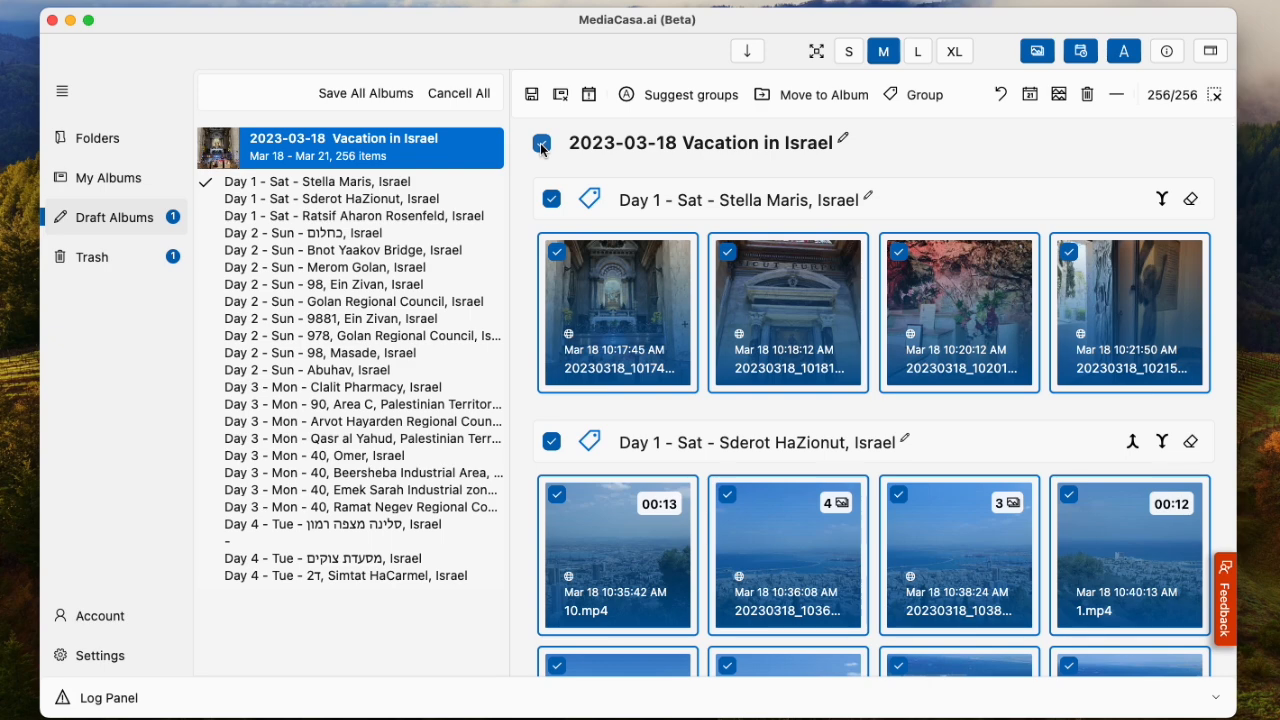
click(911, 92)
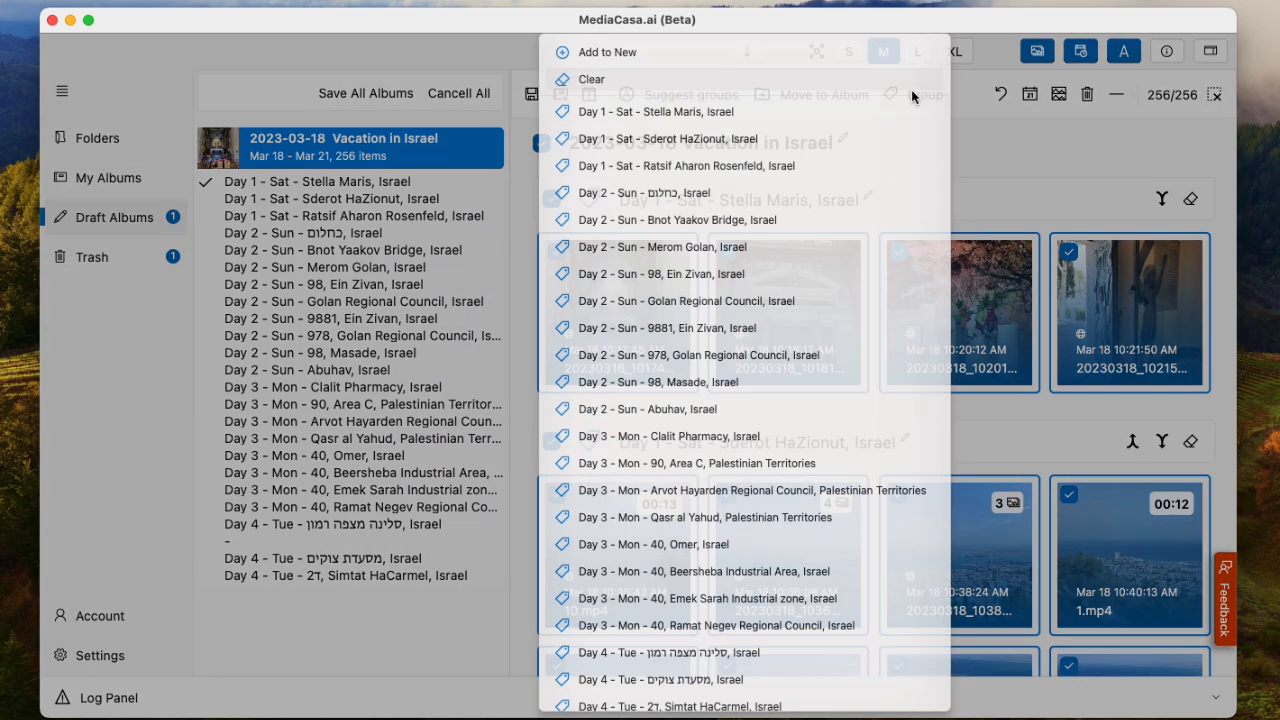
click(645, 94)
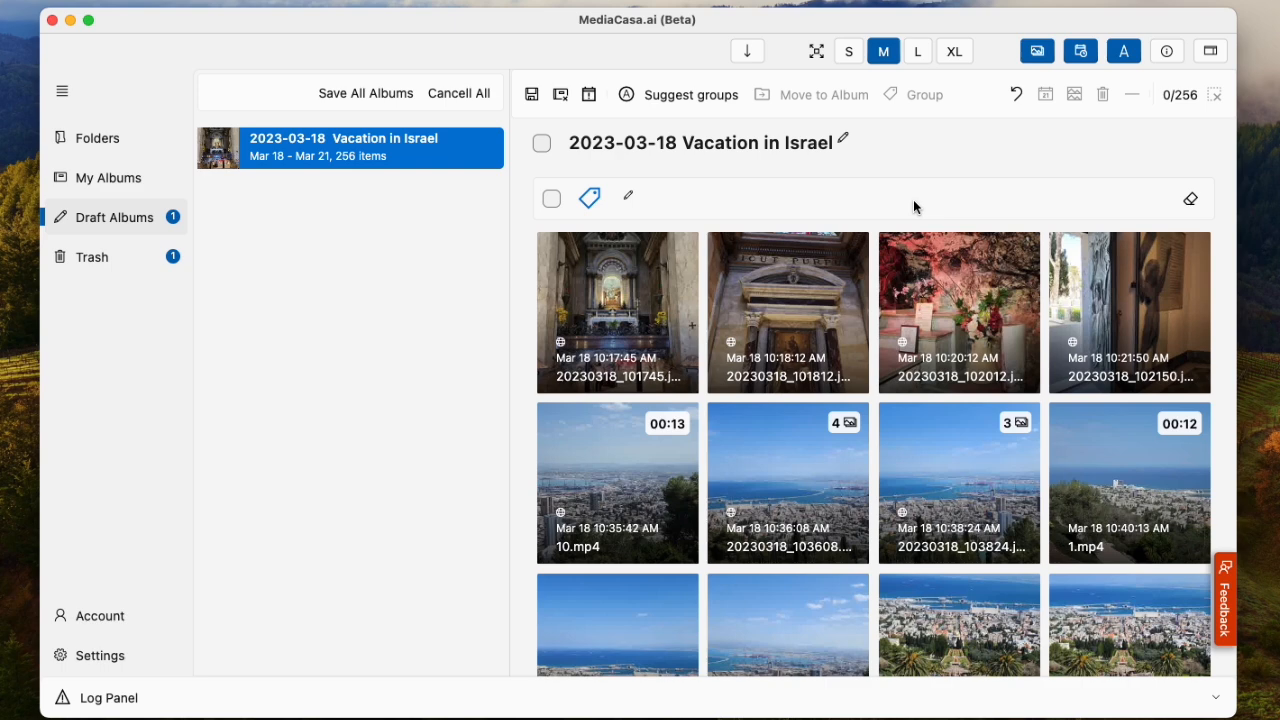
click(676, 95)
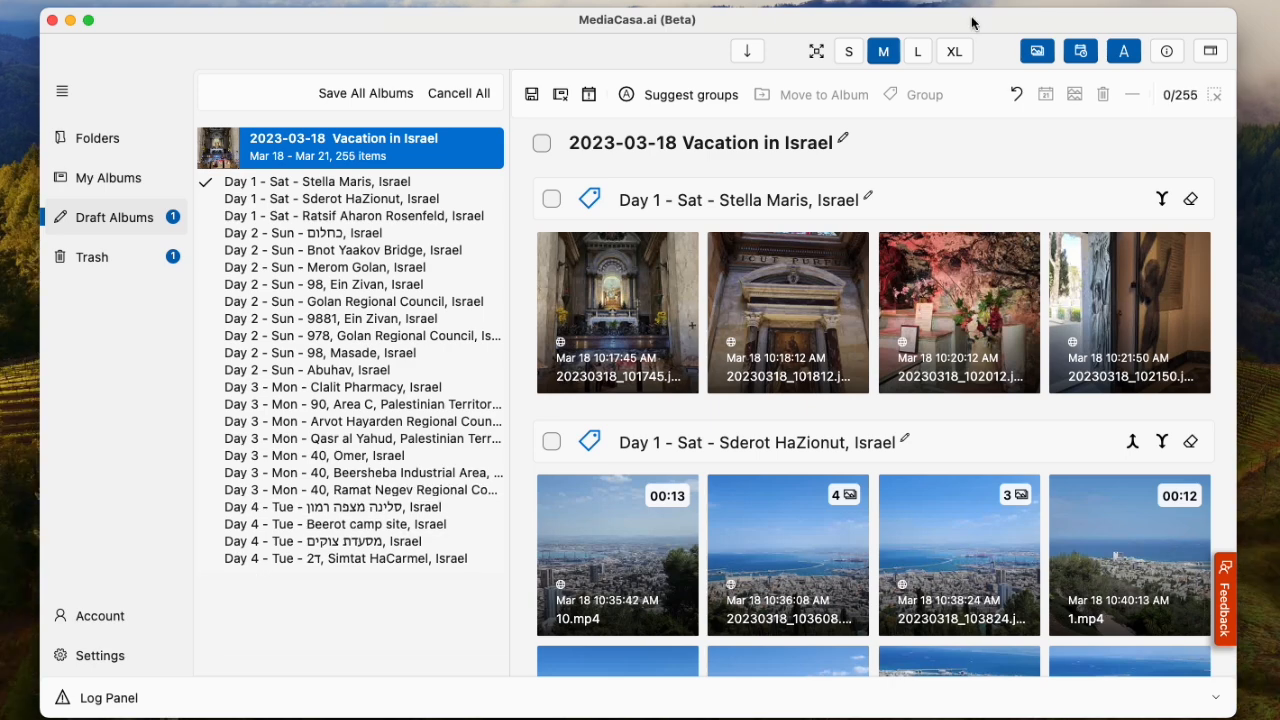
Step: Move the items of the Day 3 Beersheba Industrial Area group into the "Day 3 - Mon - 40, Omer, Israel" group
click(350, 457)
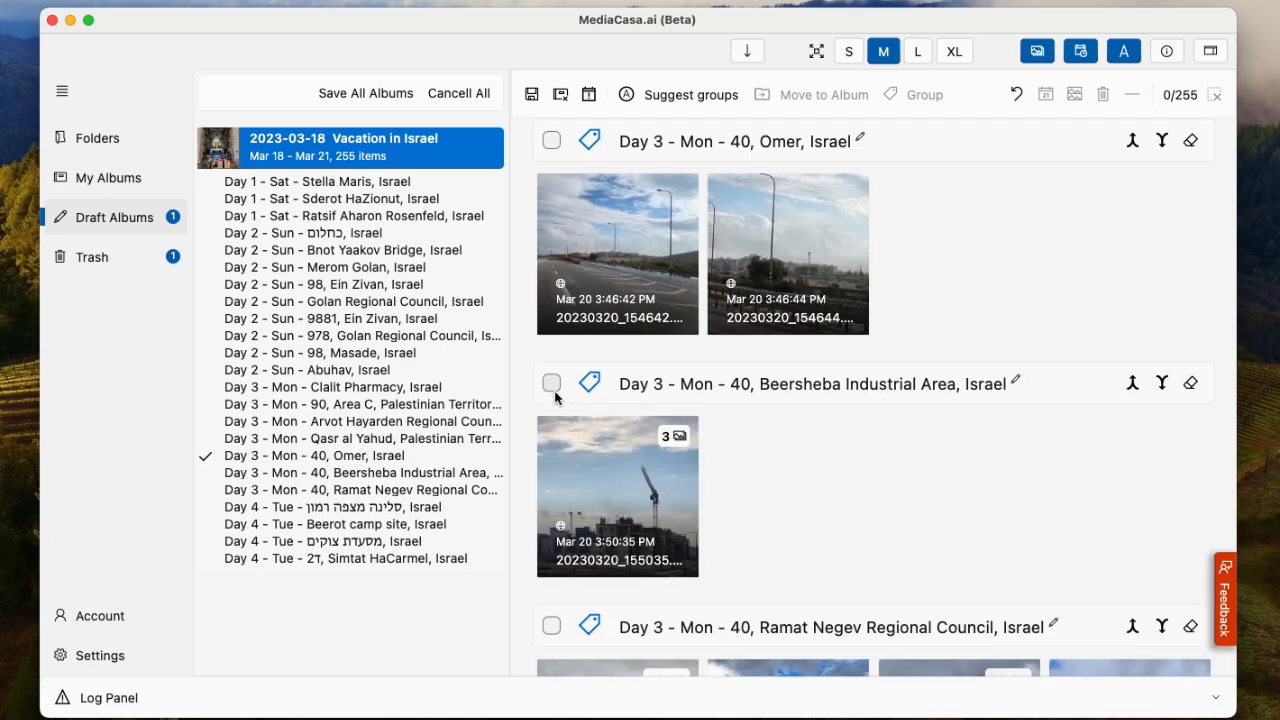
click(556, 431)
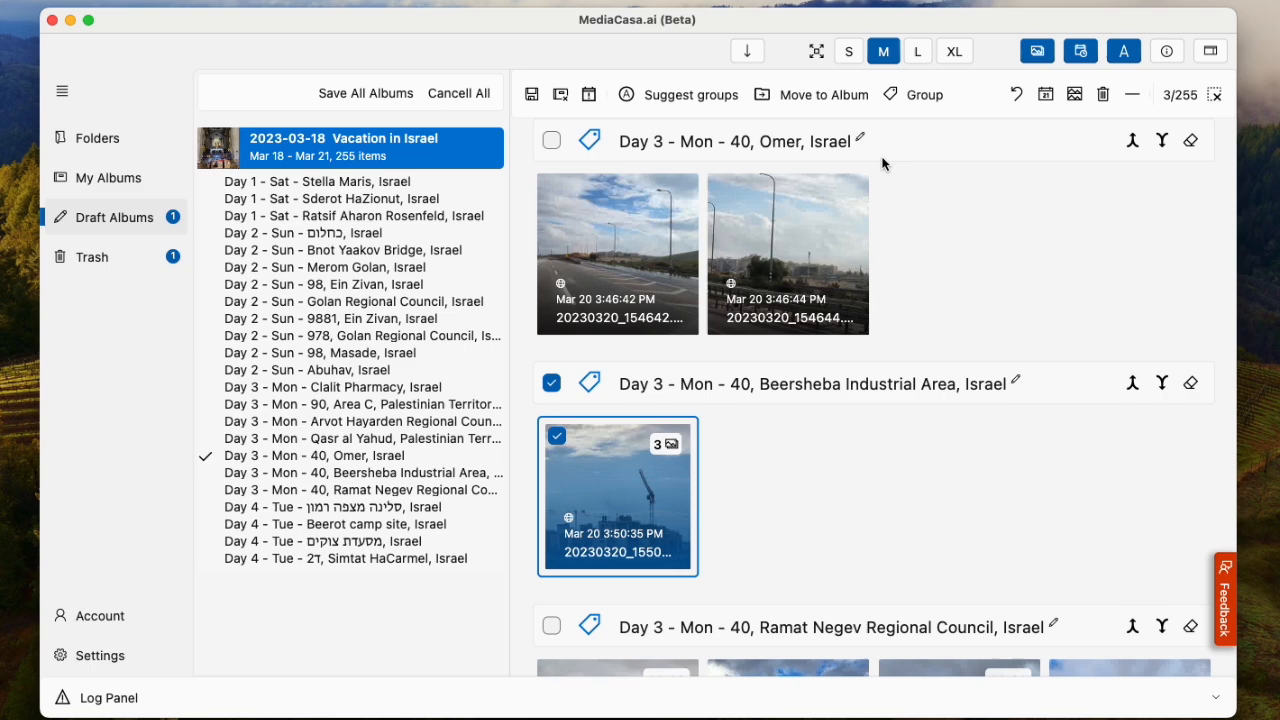
click(913, 97)
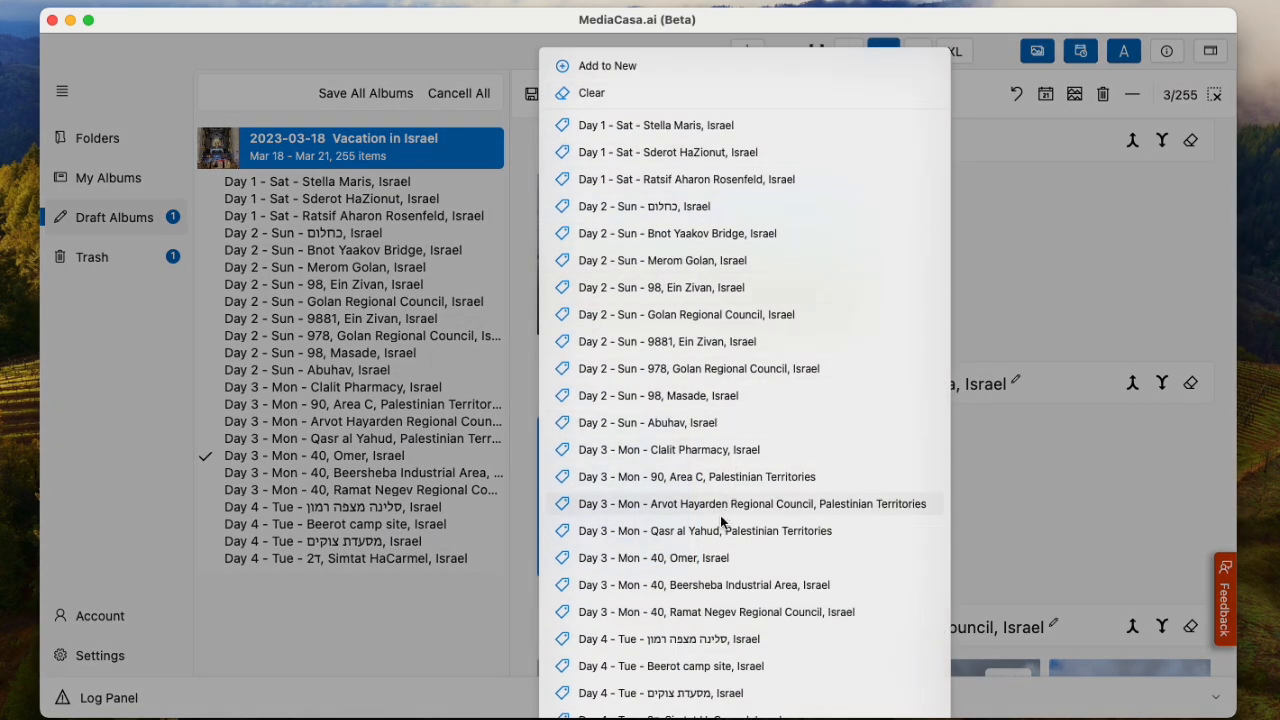
click(716, 559)
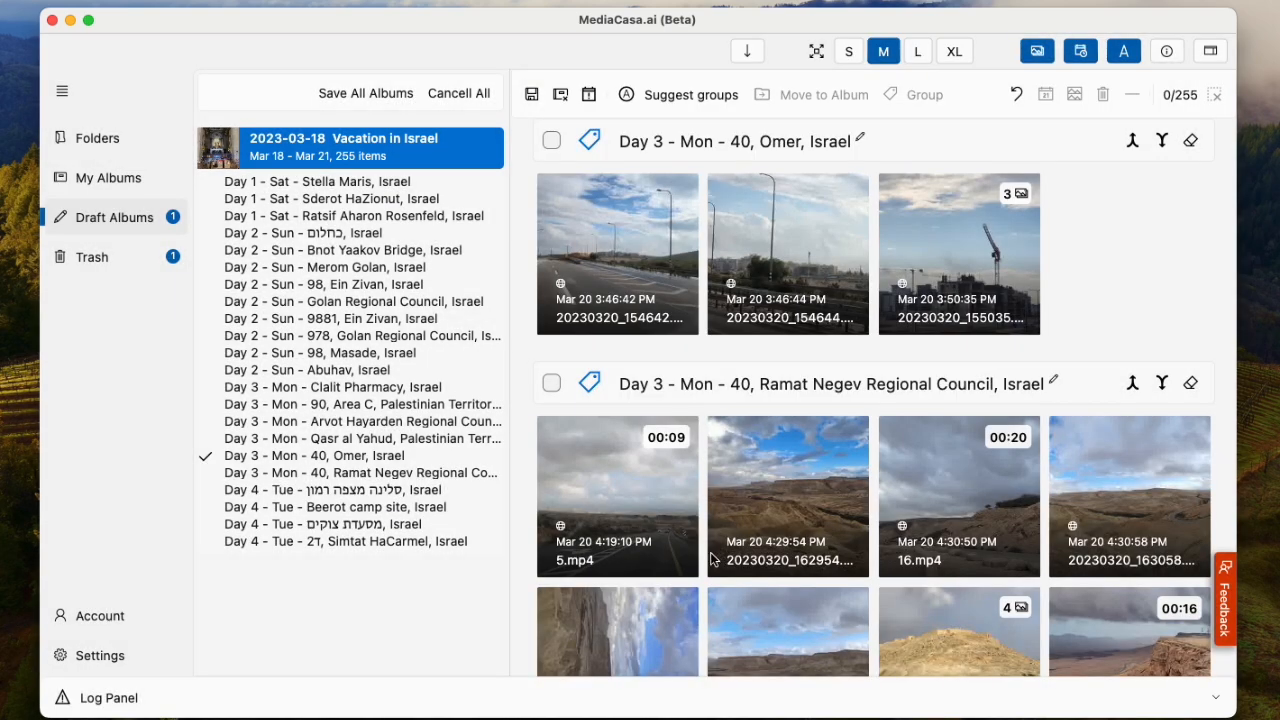
Step: Move all items of the Day 4 Simtat HaCarmel group to a new album named "2023-03-21 Local Food"
click(453, 545)
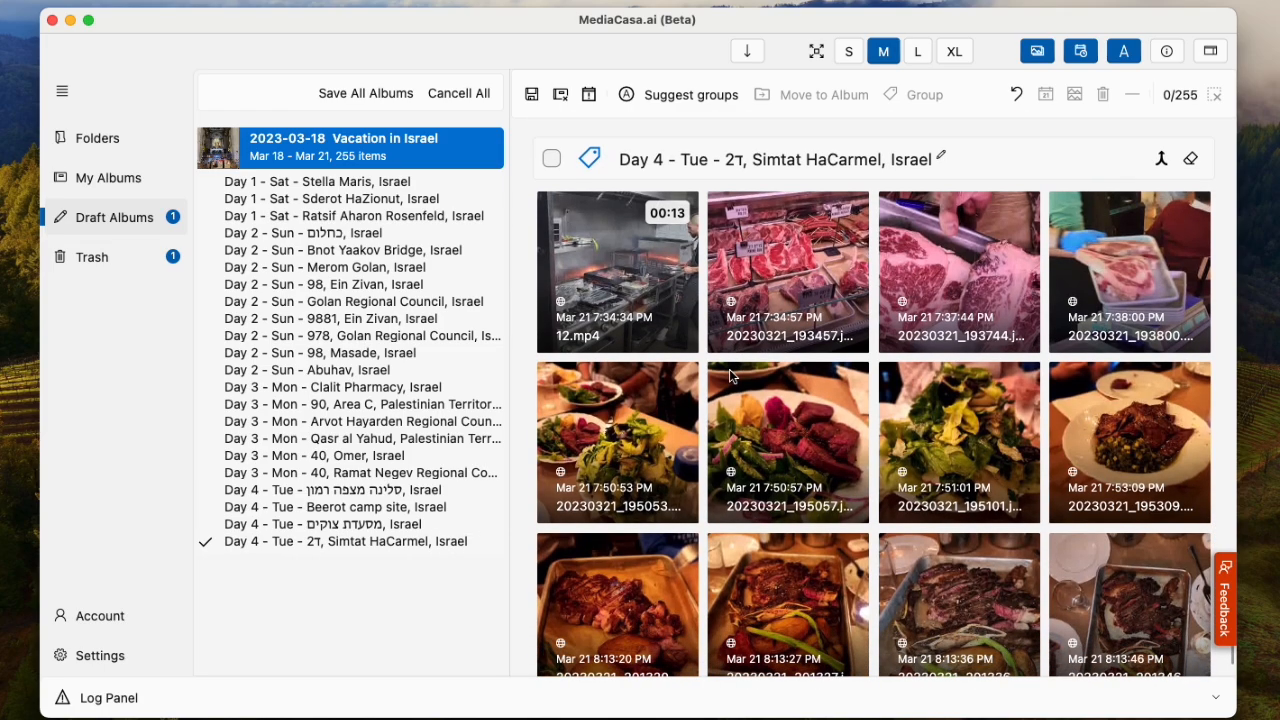
click(551, 159)
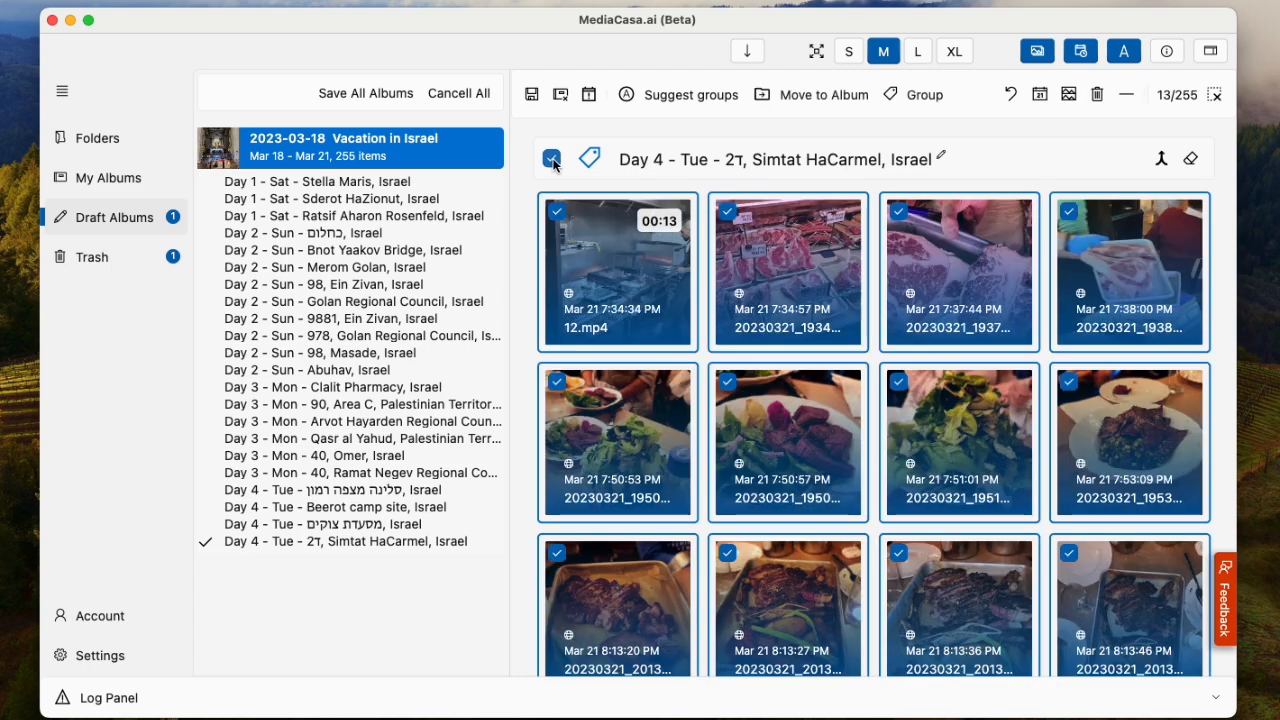
click(812, 97)
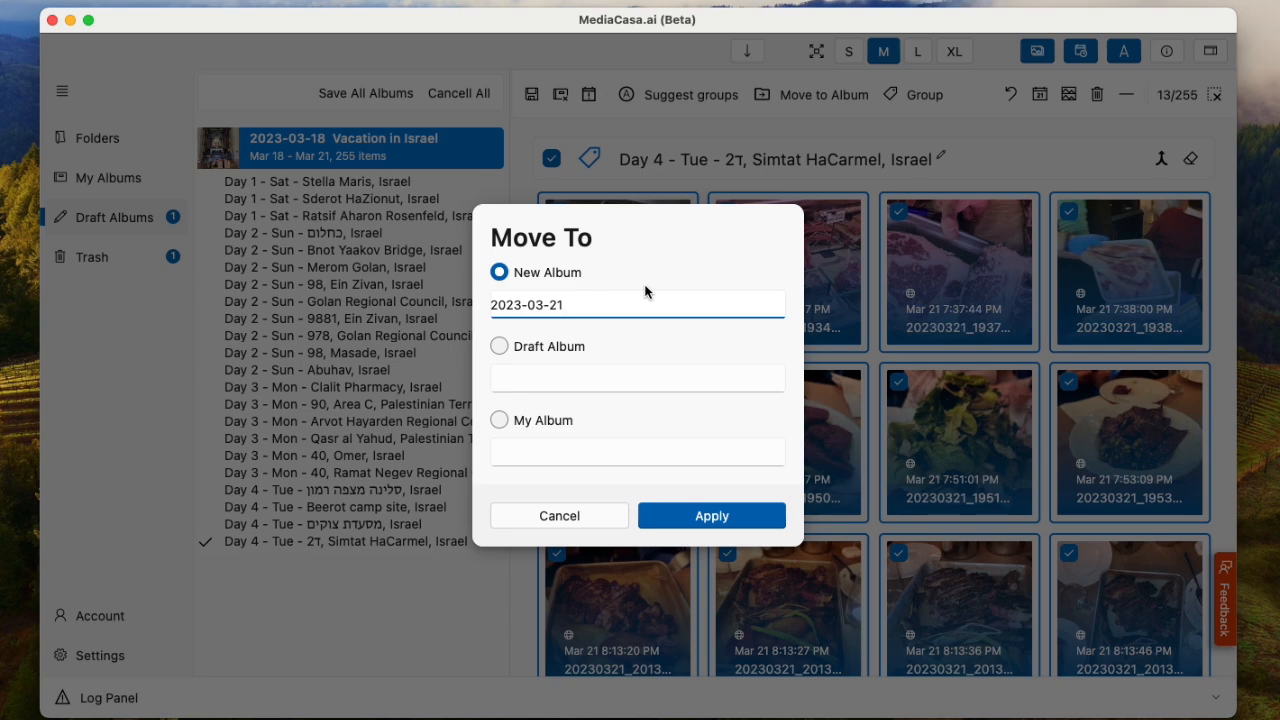
text(Local Food)
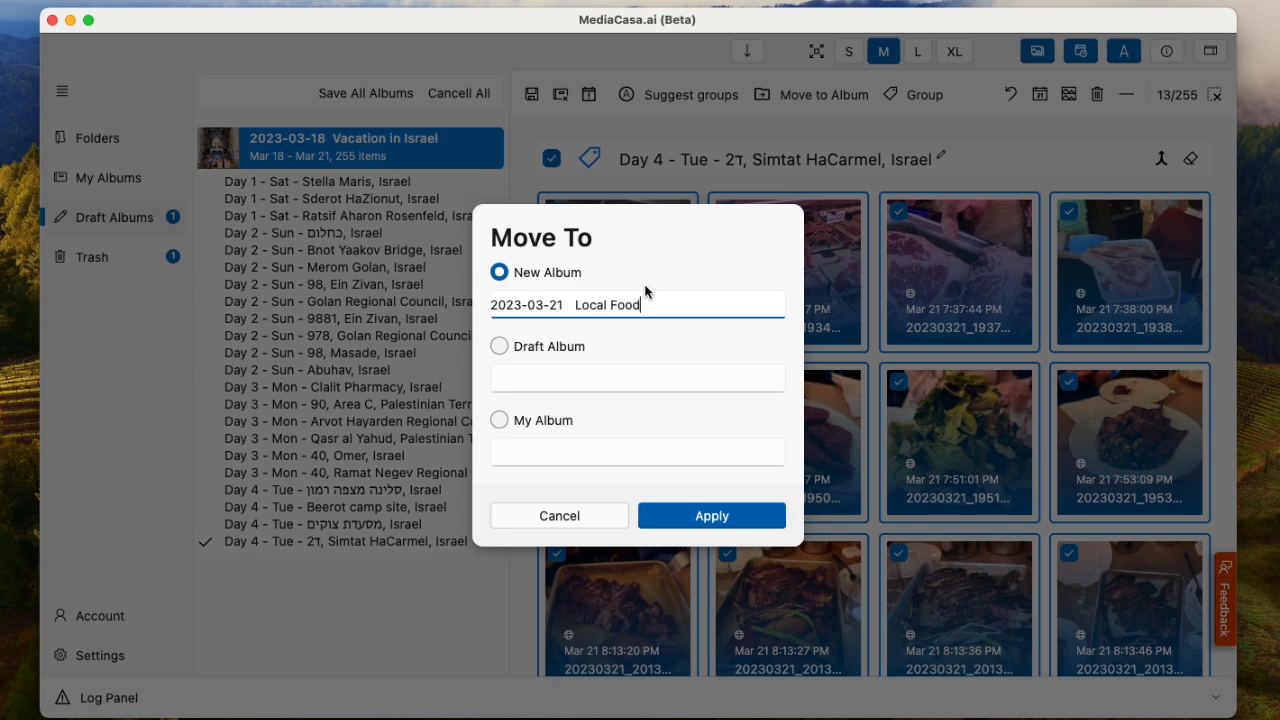
click(718, 513)
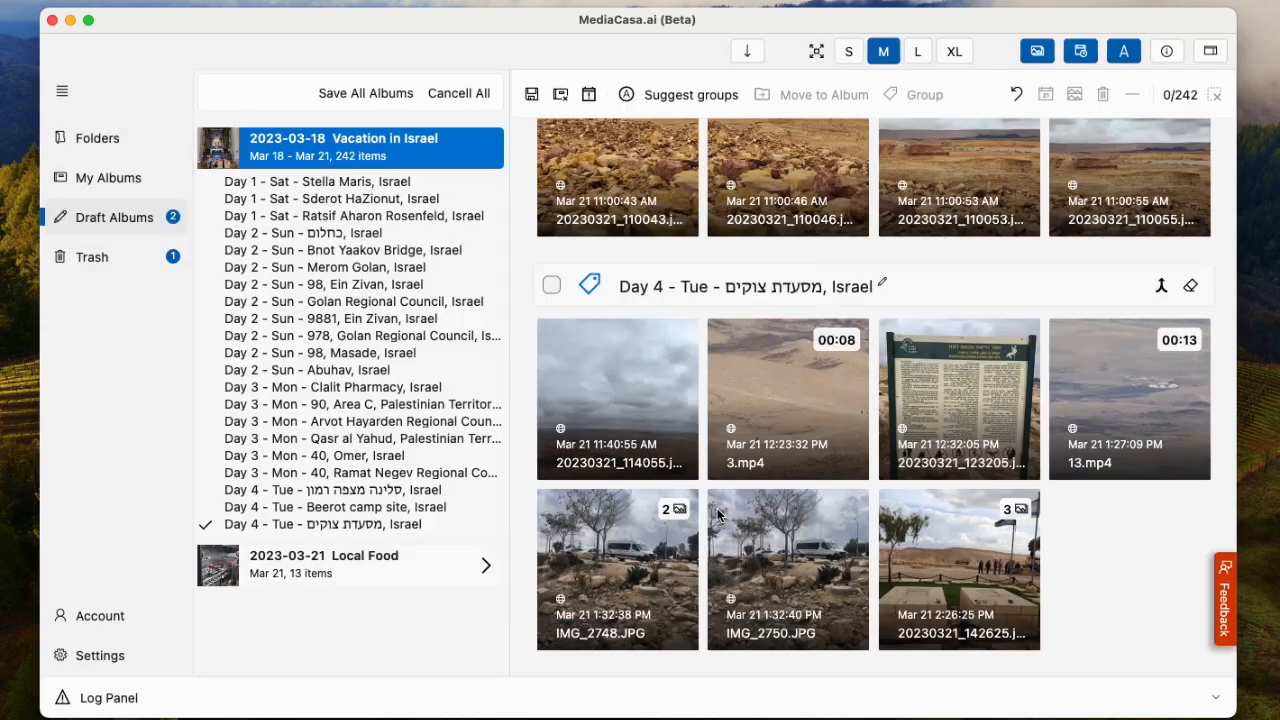
Step: Move 12.mp4 from the "2023-03-21 Local Food" album back to the draft album "2023-03-18 Vacation in Israel"
click(355, 570)
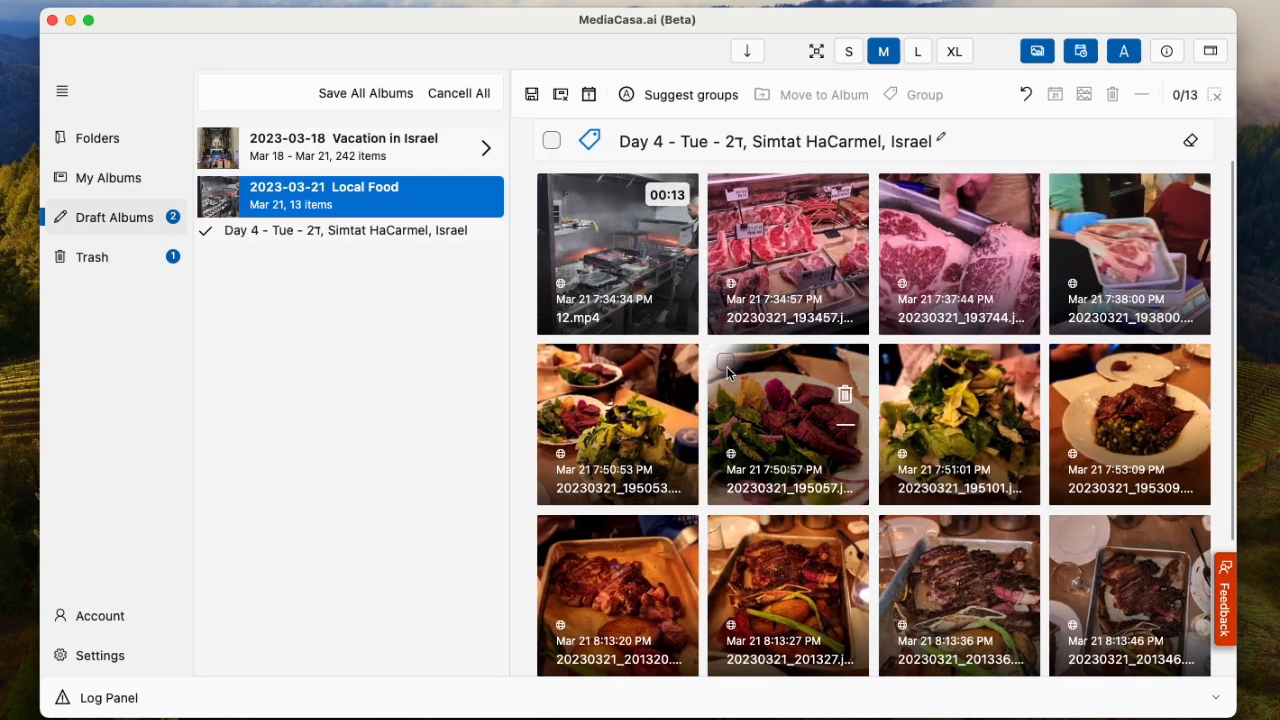
scroll(727, 373, down, 3)
scroll(767, 334, up, 5)
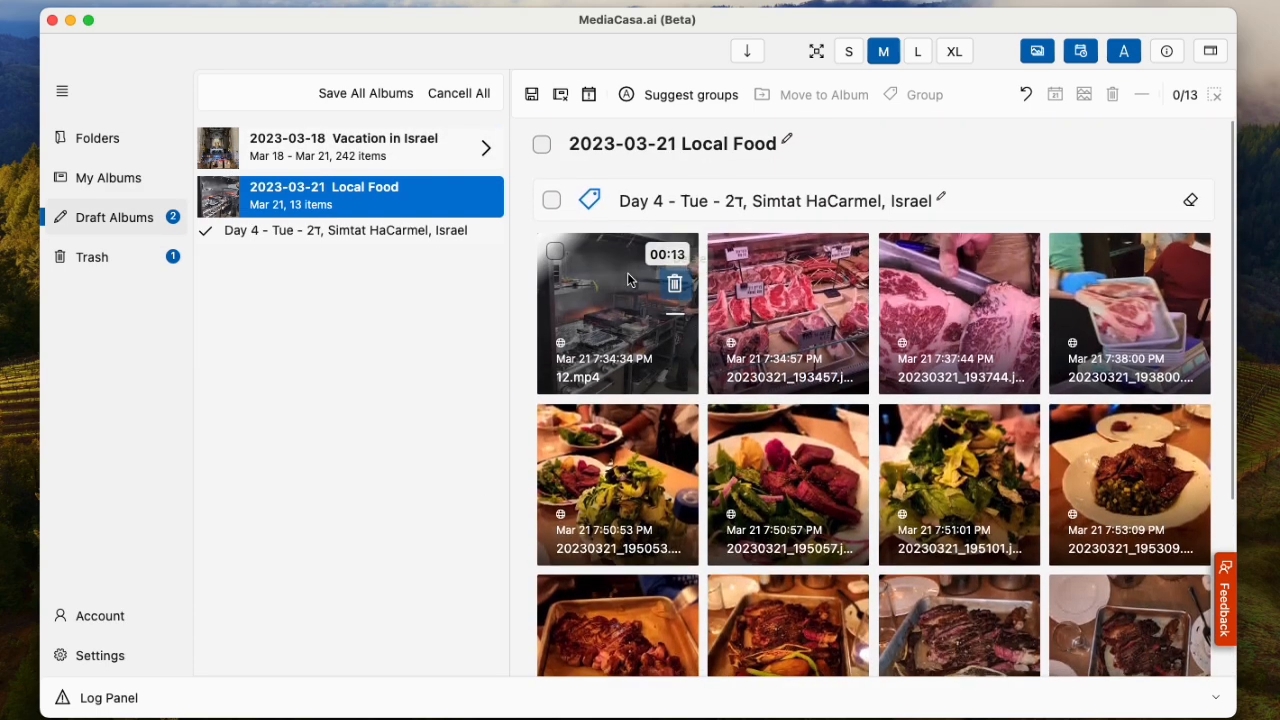
click(556, 250)
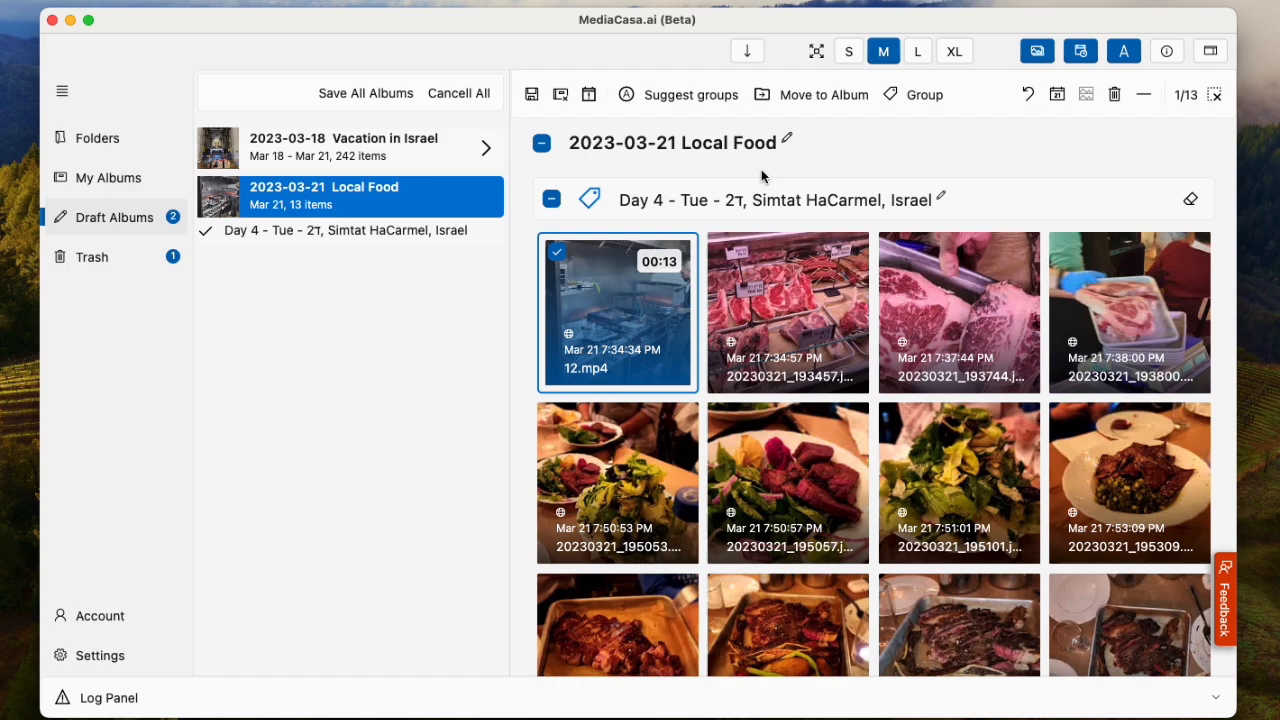
click(836, 94)
click(565, 346)
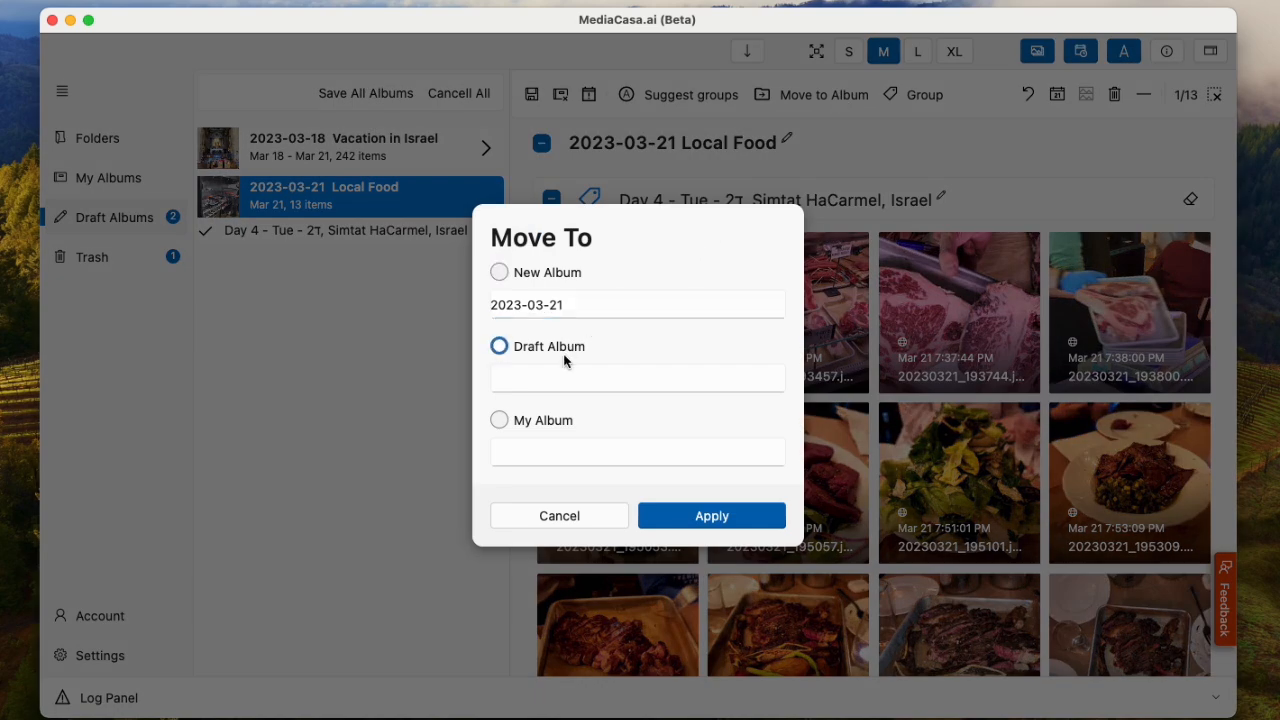
click(557, 377)
text(va)
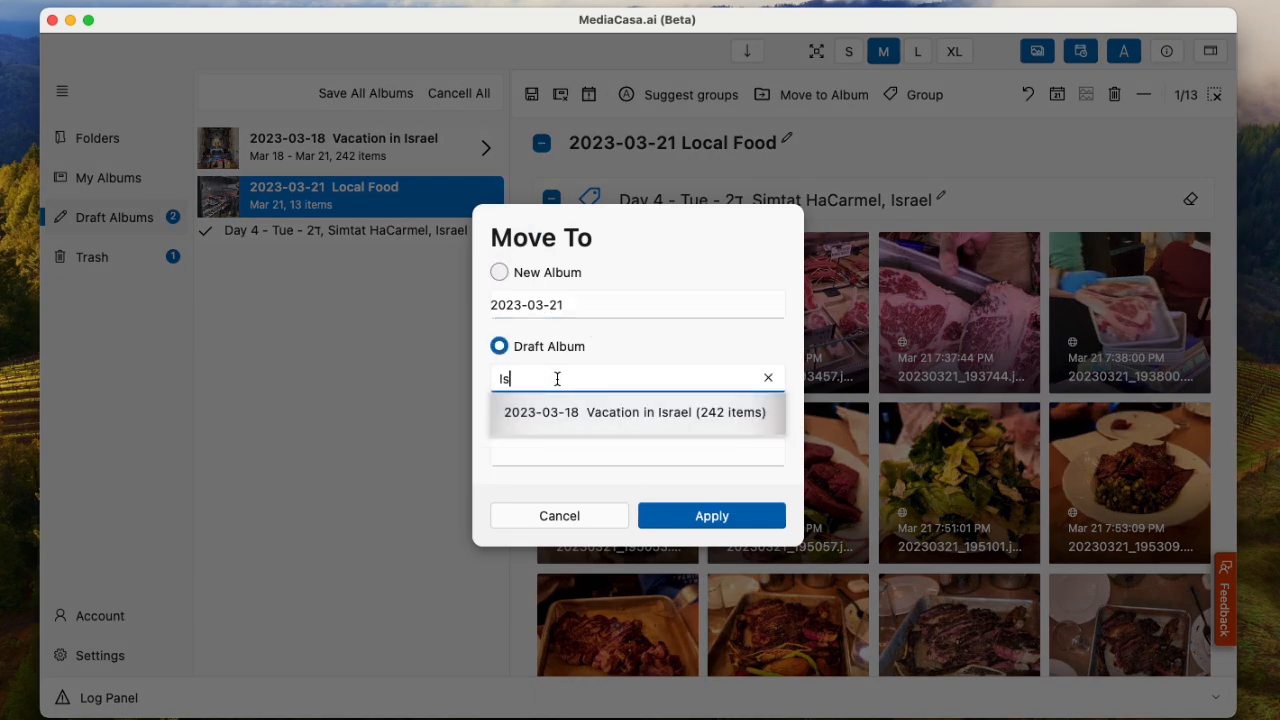
click(566, 408)
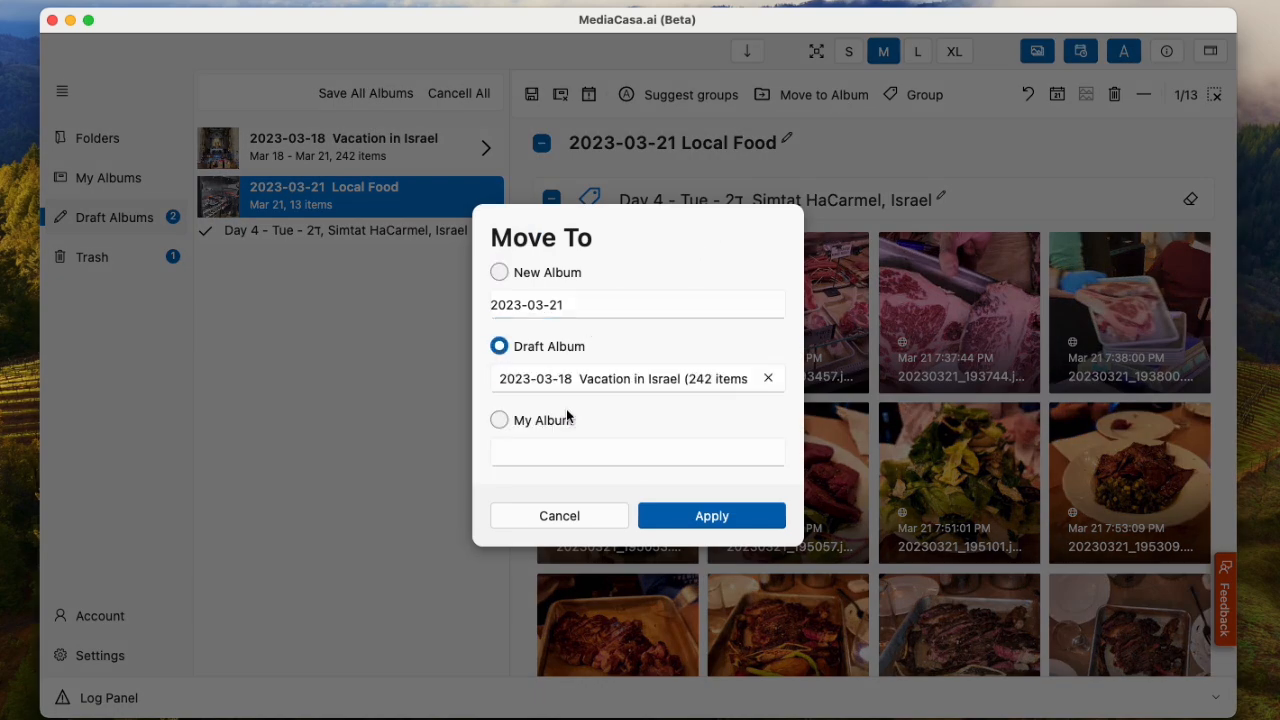
click(689, 516)
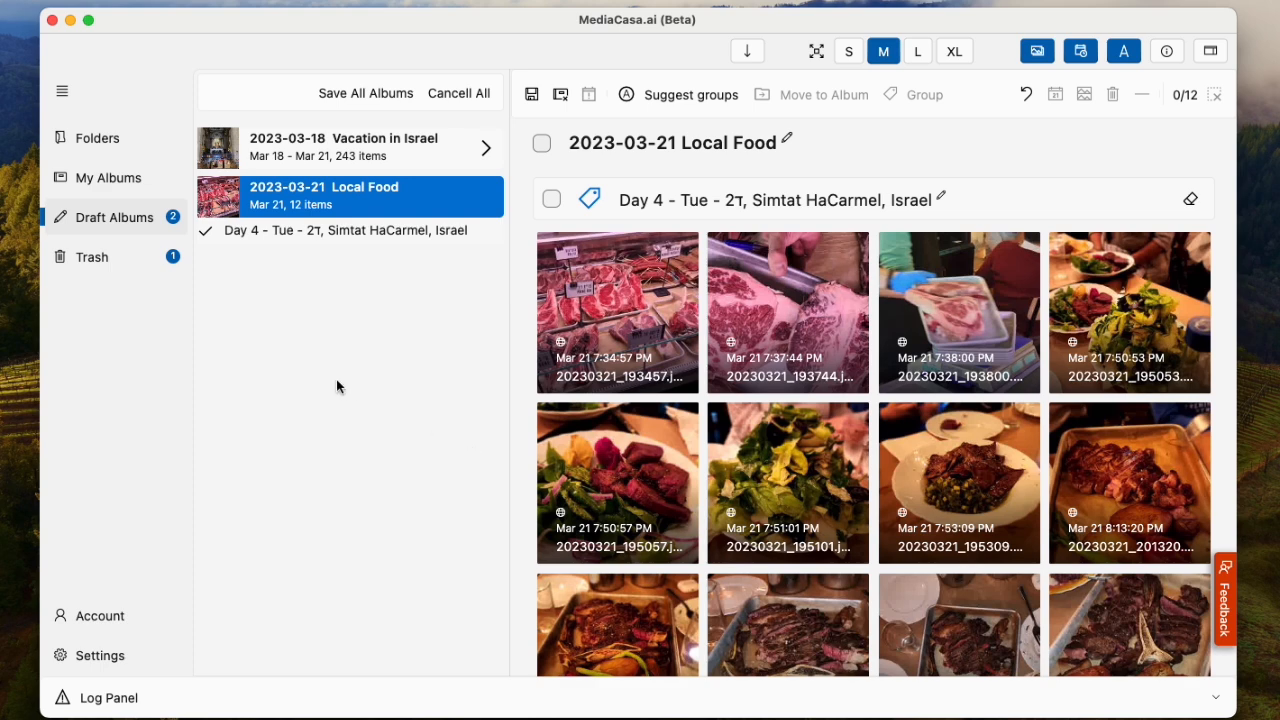
click(112, 141)
click(633, 228)
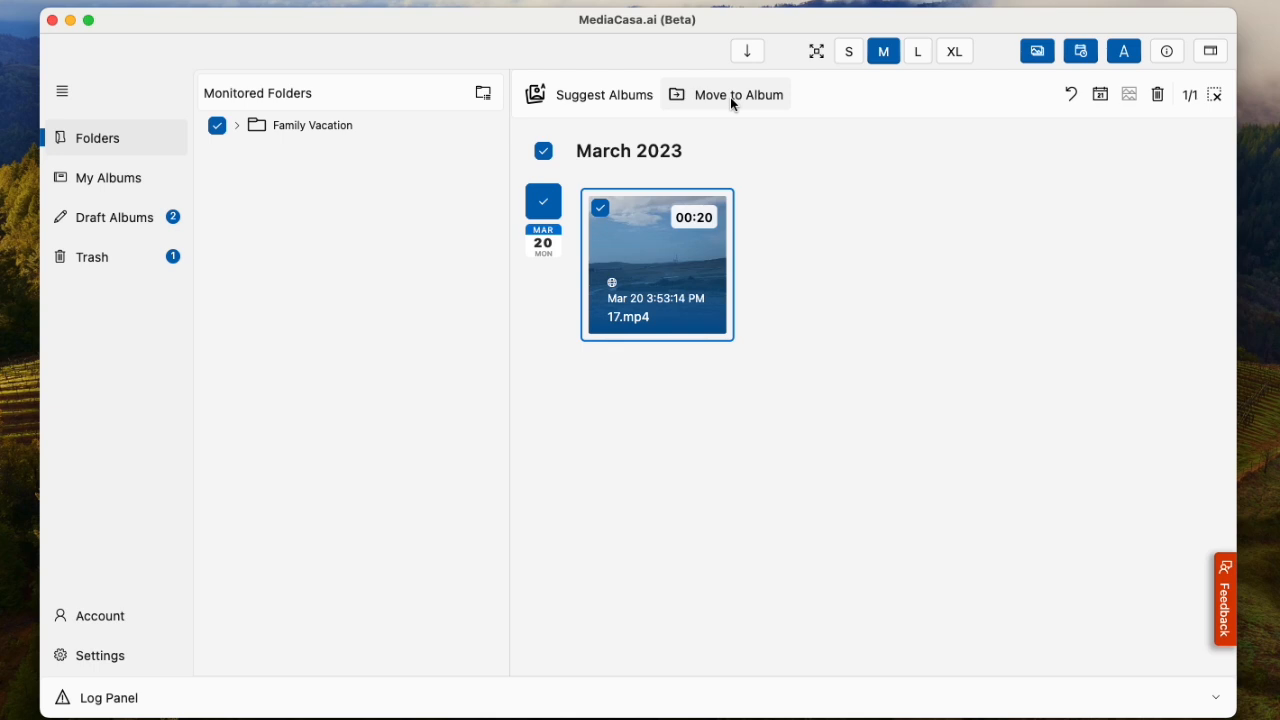
click(730, 97)
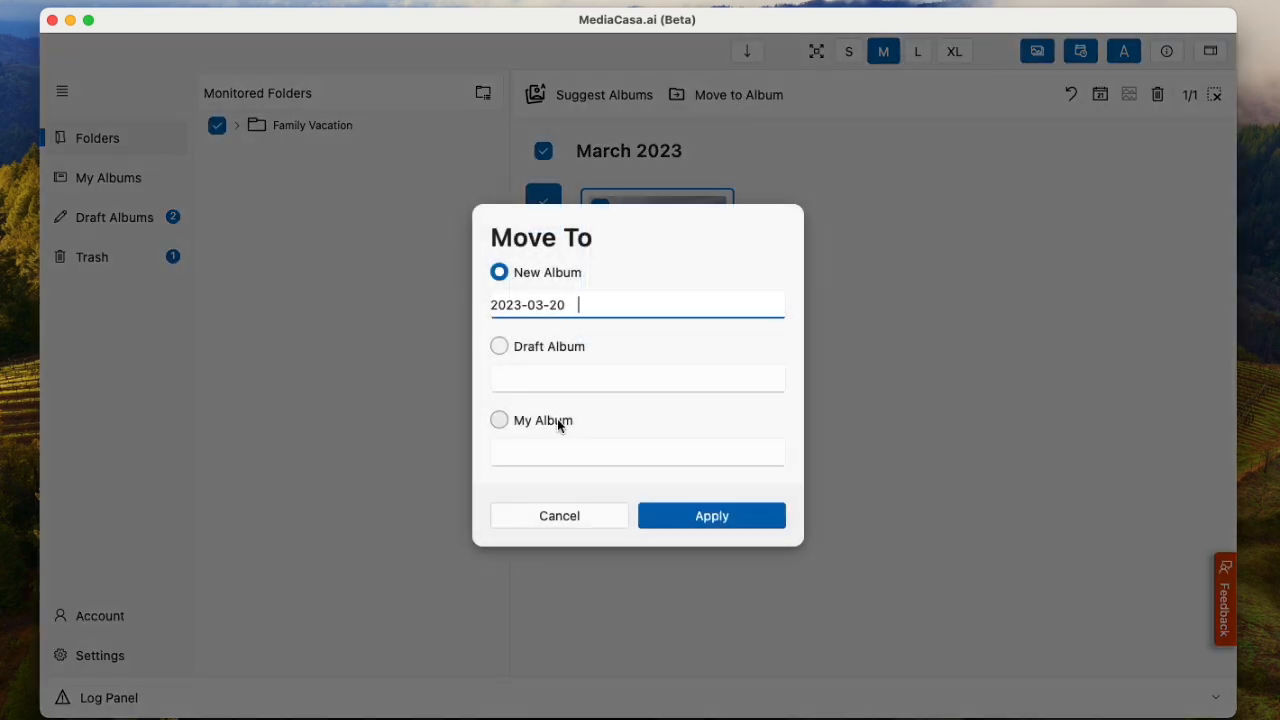
click(557, 420)
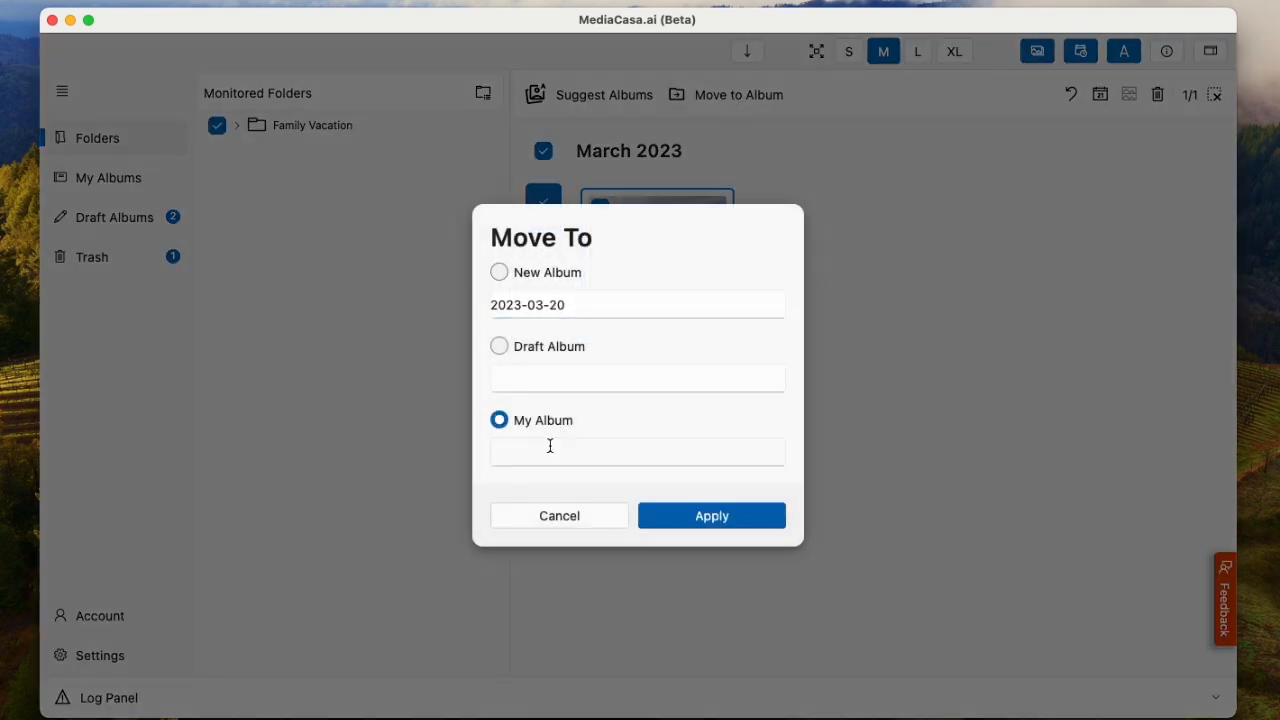
click(556, 516)
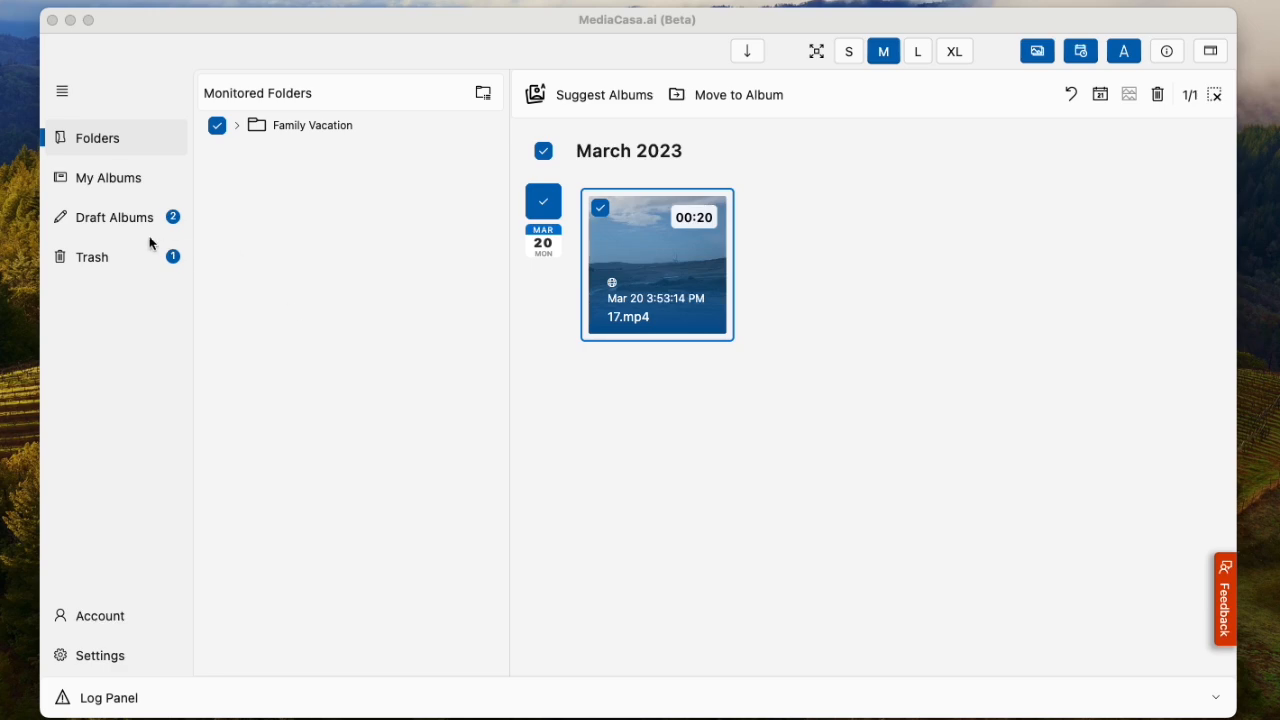
Step: In the draft album "2023-03-18 Vacation in Israel", shift the date of all Day 1 Stella Maris group items forward by 6 hours
click(112, 221)
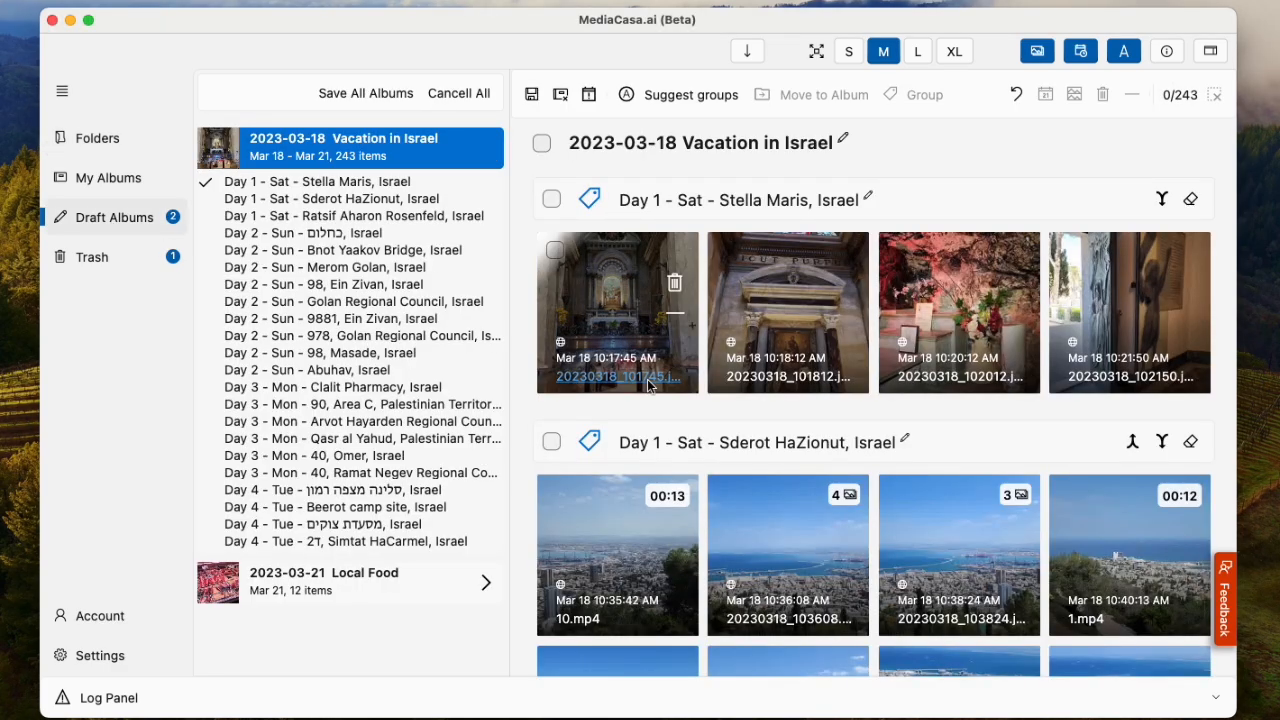
scroll(728, 443, down, 2)
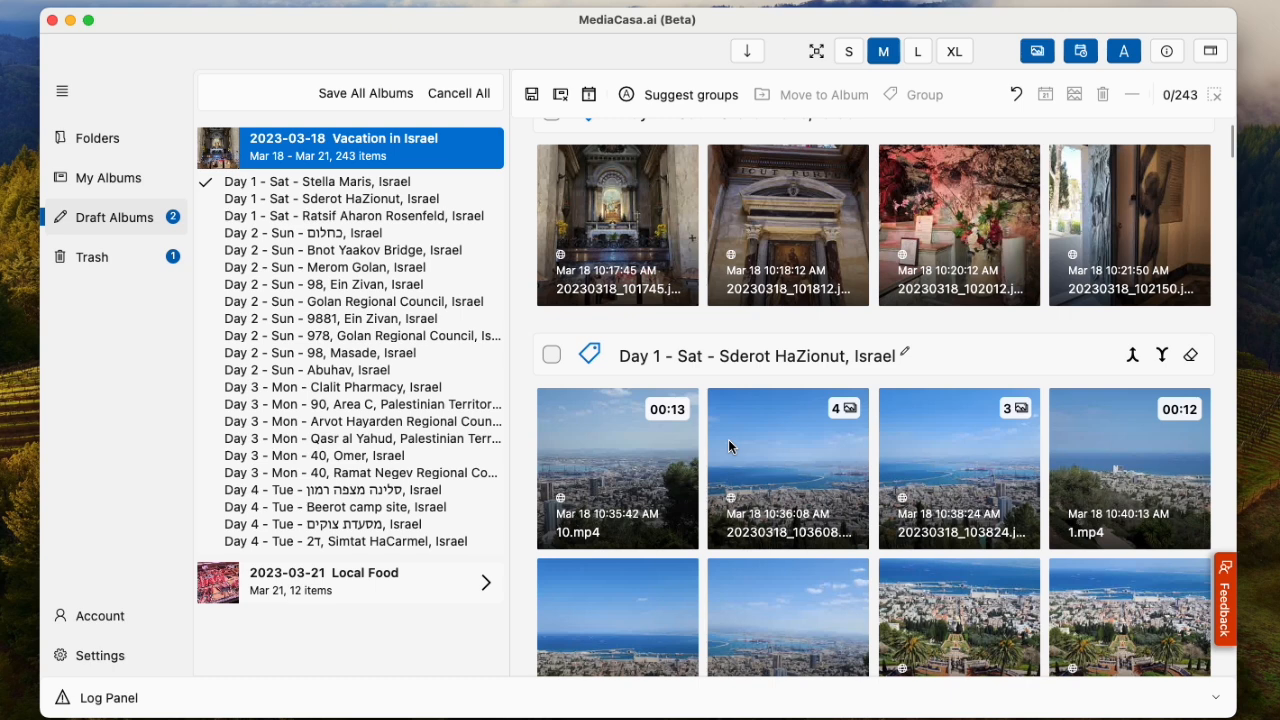
scroll(728, 446, up, 1)
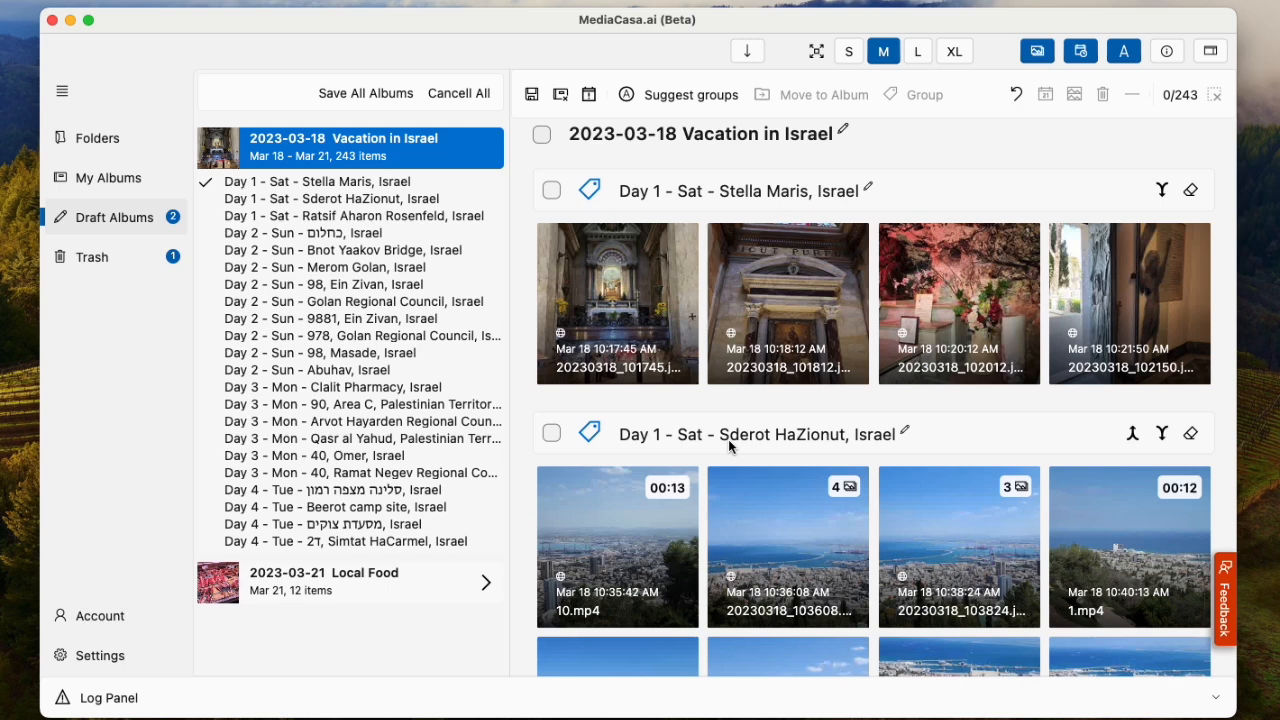
click(551, 191)
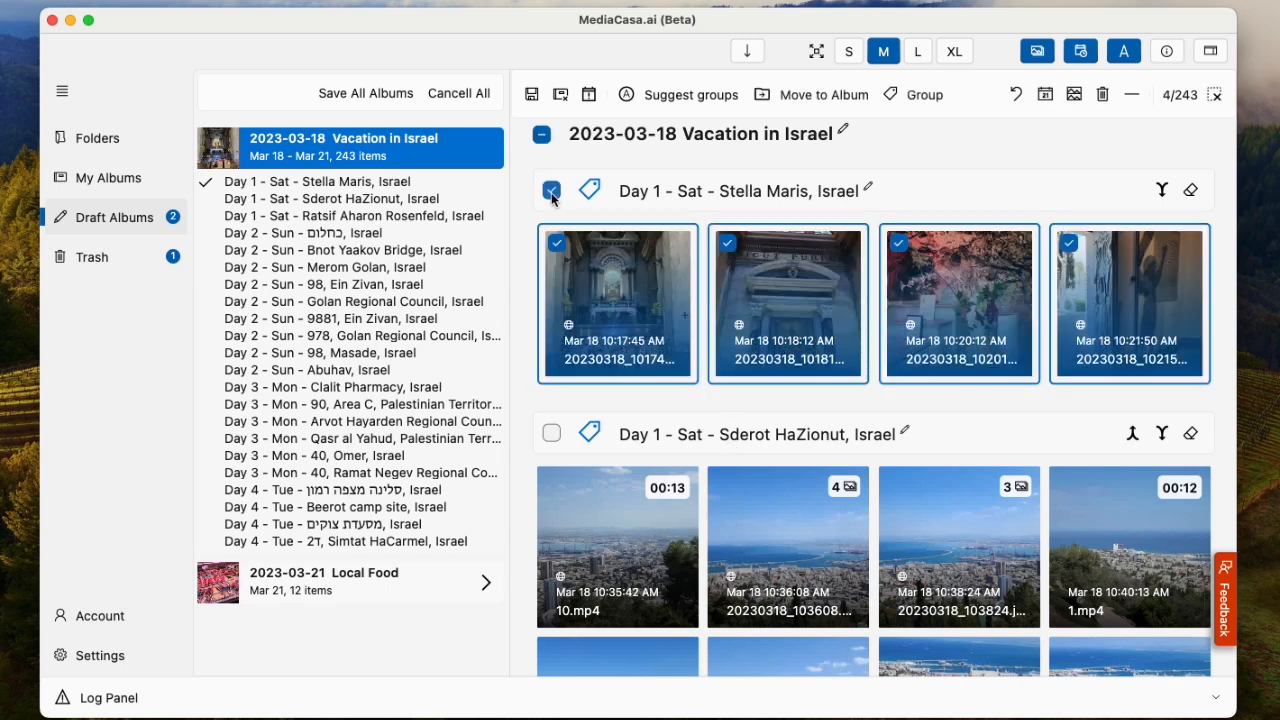
click(1046, 95)
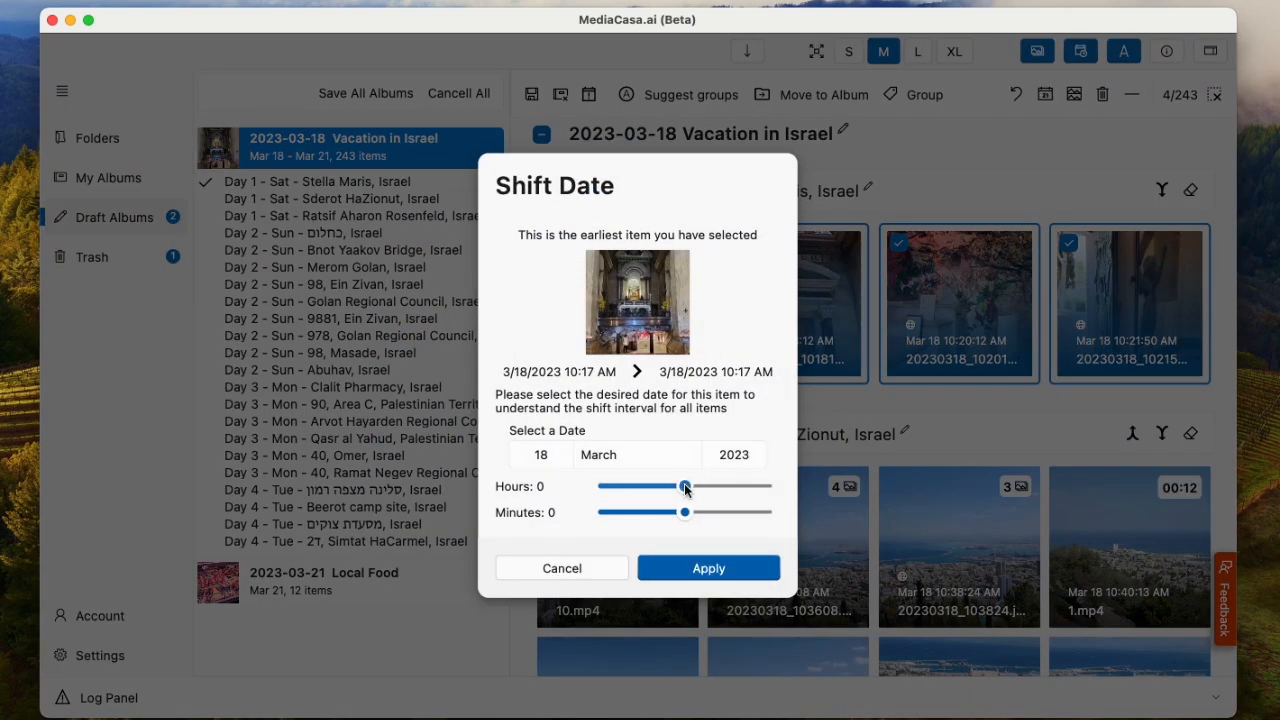
drag(685, 486, 707, 490)
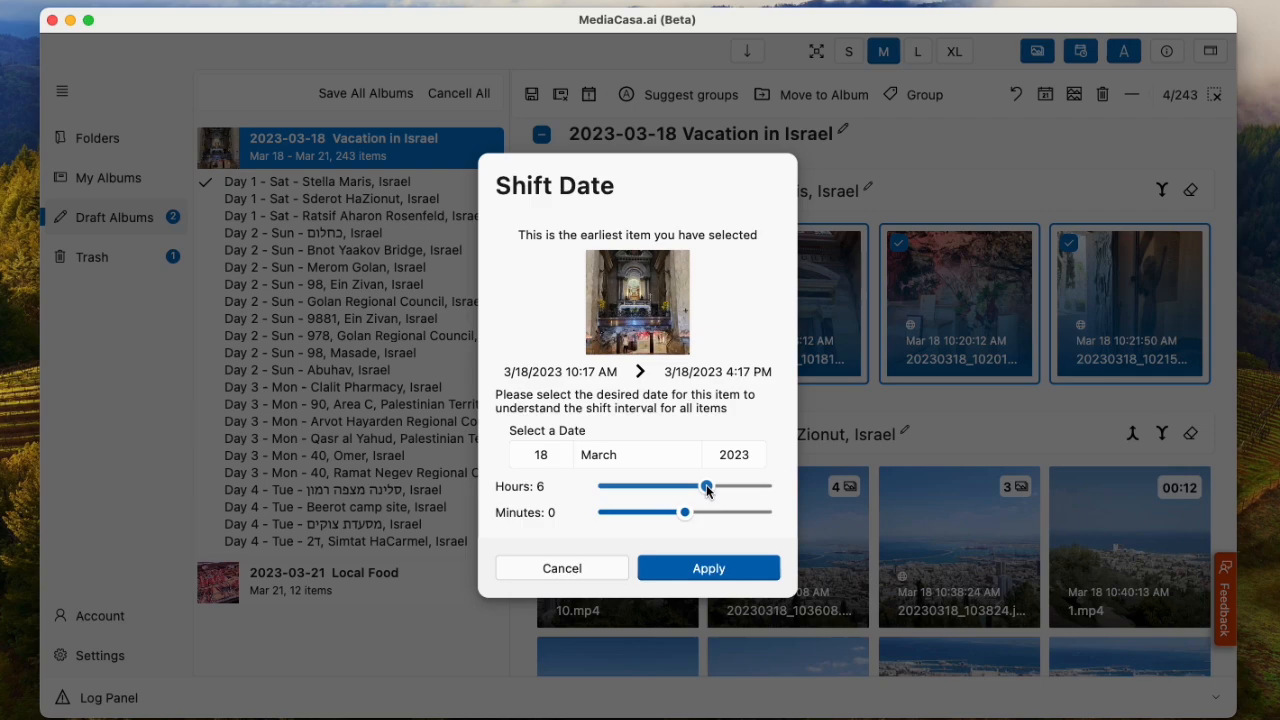
click(694, 559)
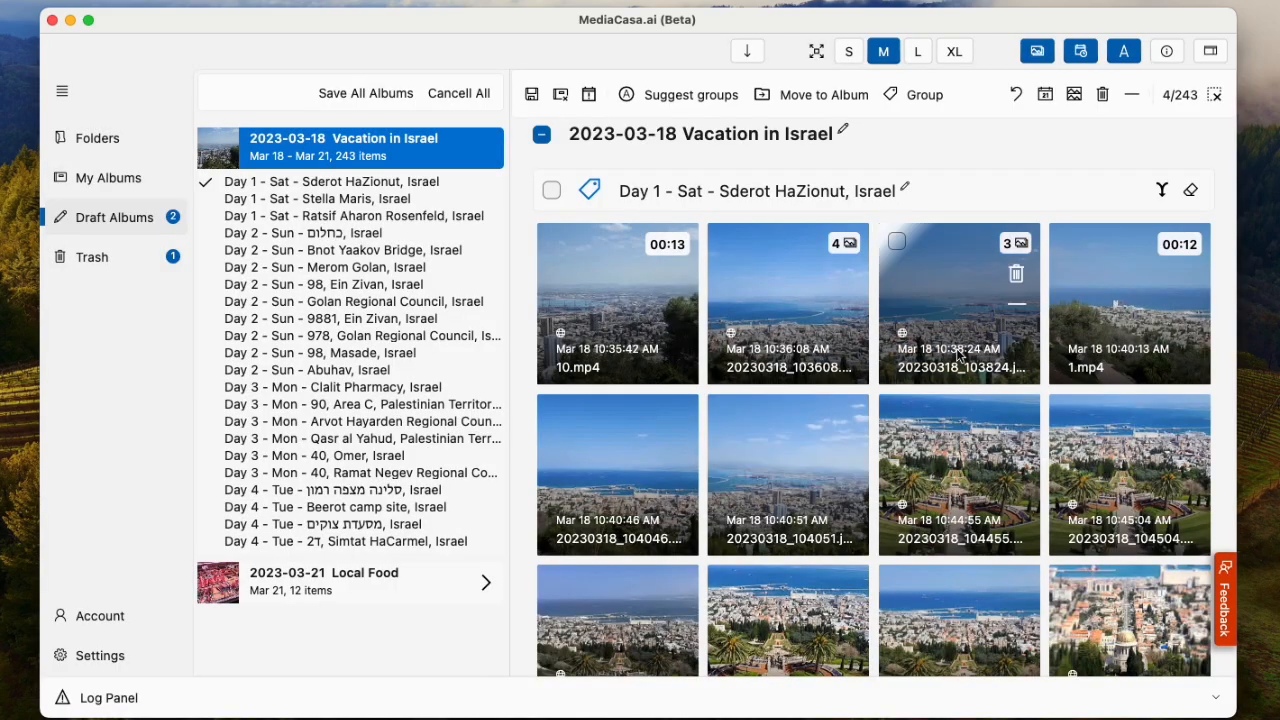
Step: Examine the details of 20230318_104046.jpg and 20230318_104504.jpg, look up the second photo's address, and hide the details again
click(1219, 59)
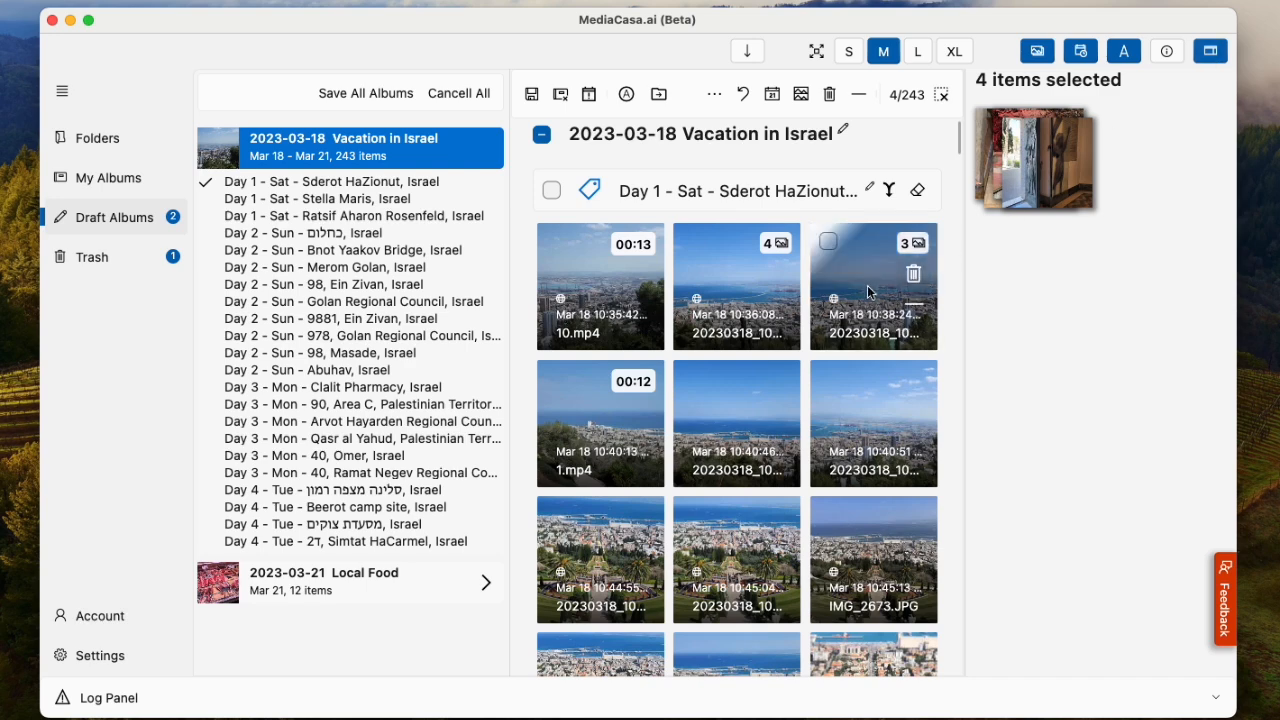
click(739, 410)
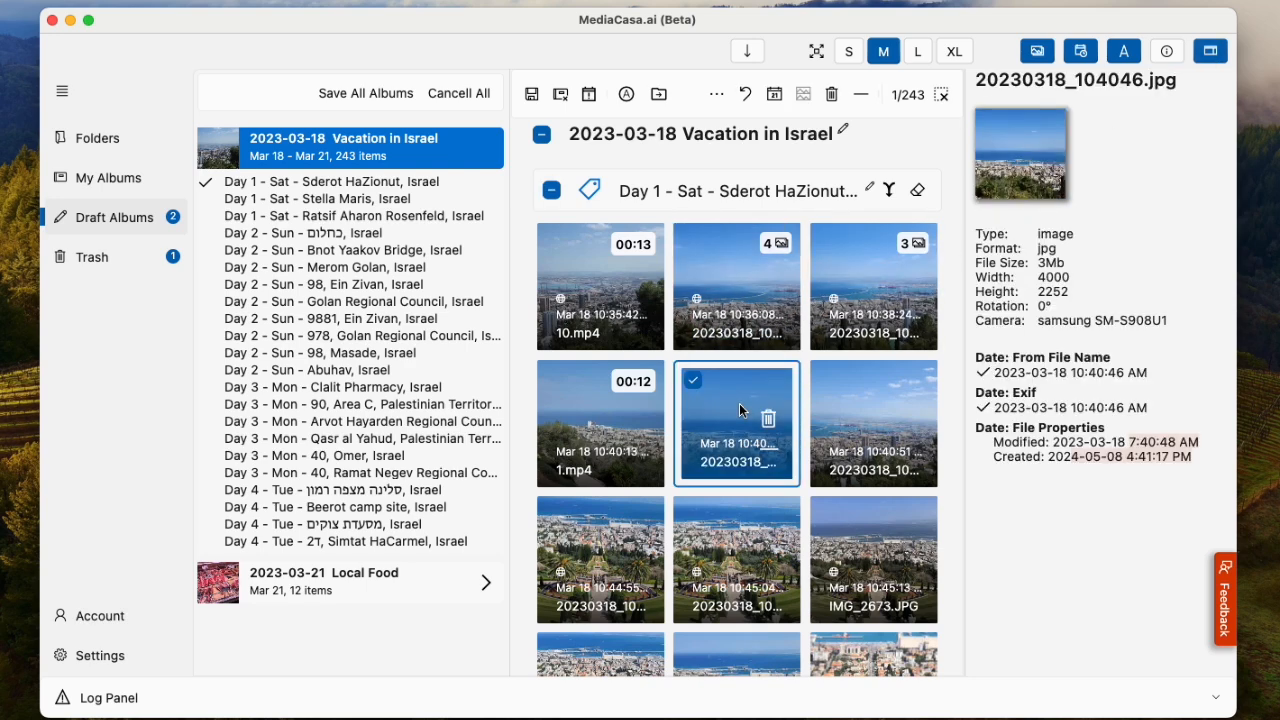
click(722, 540)
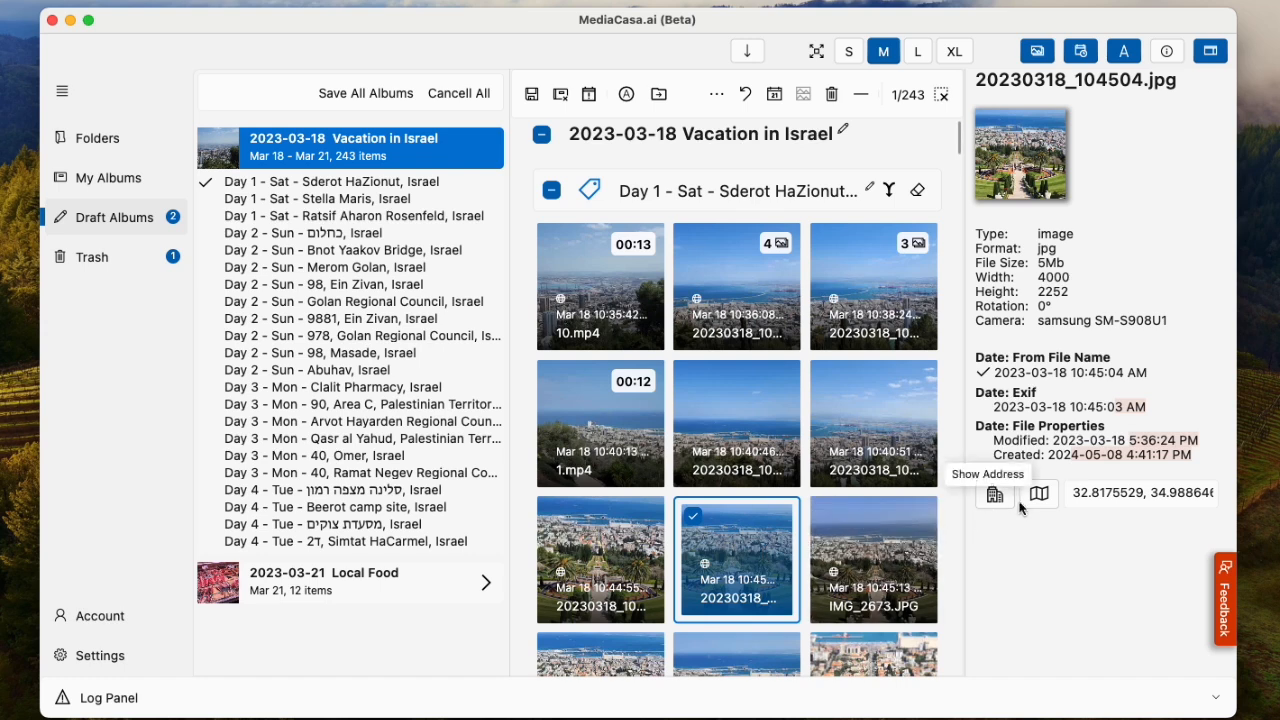
click(993, 495)
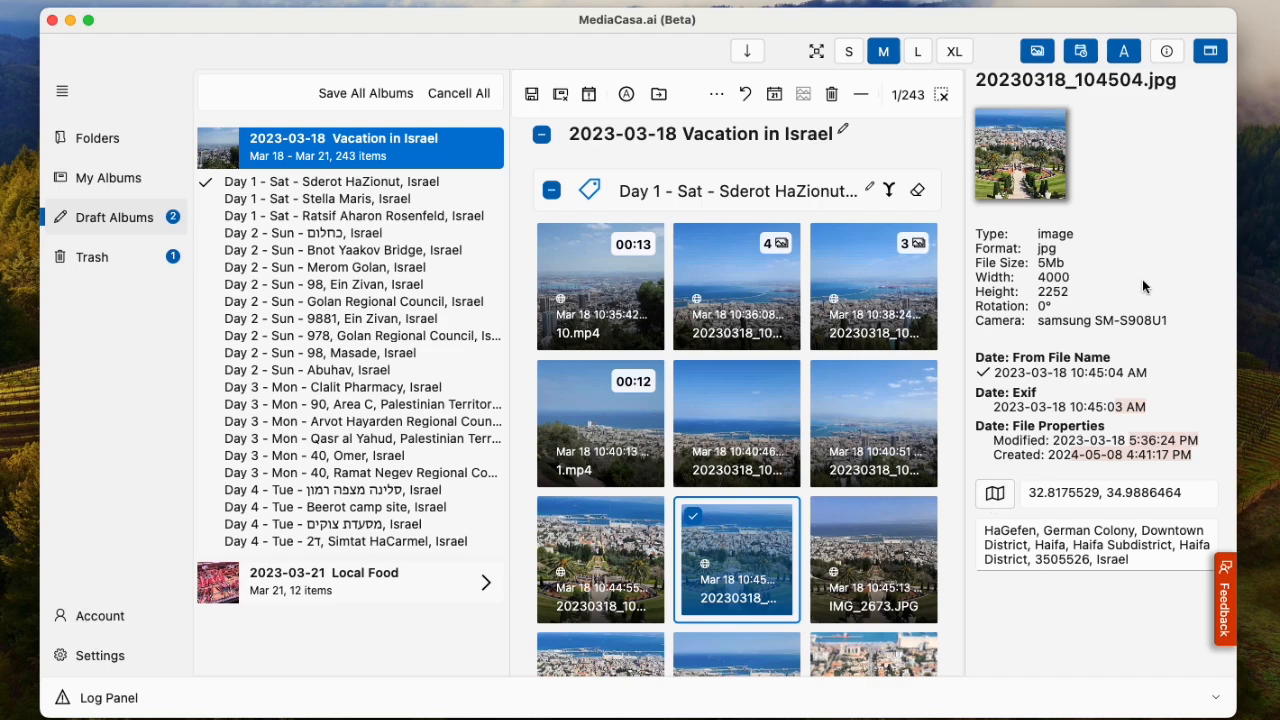
click(1212, 54)
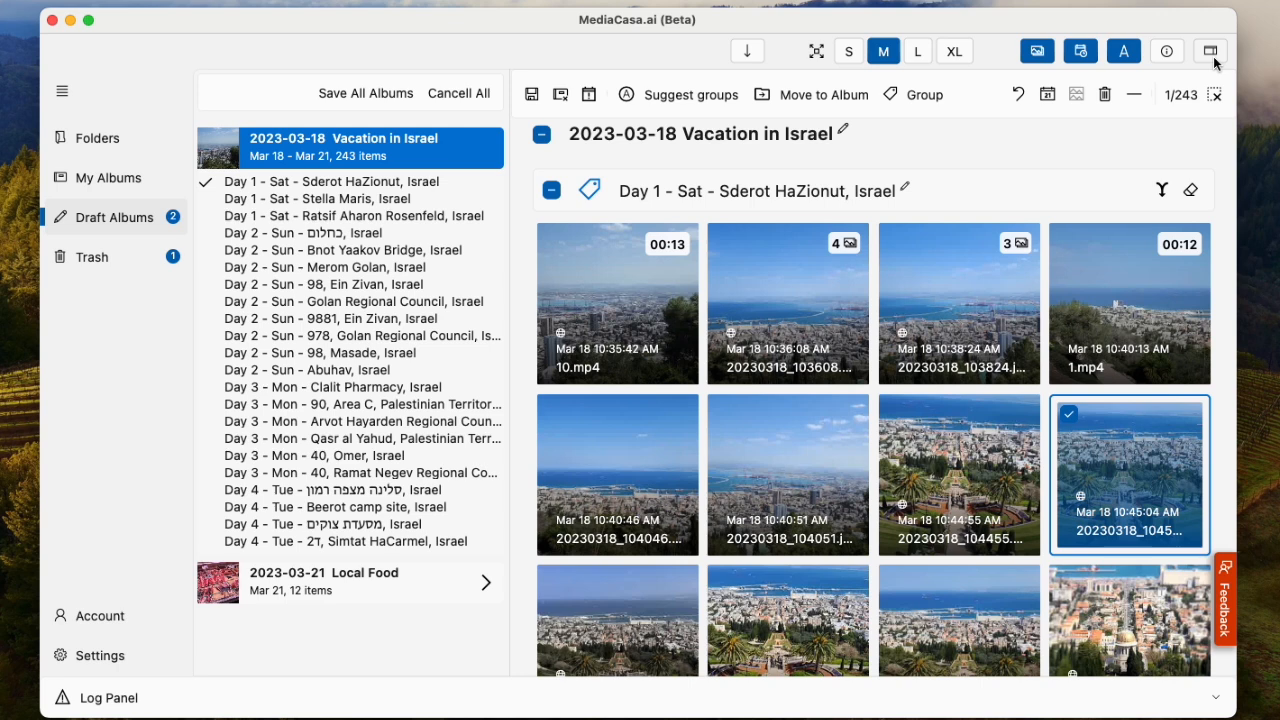